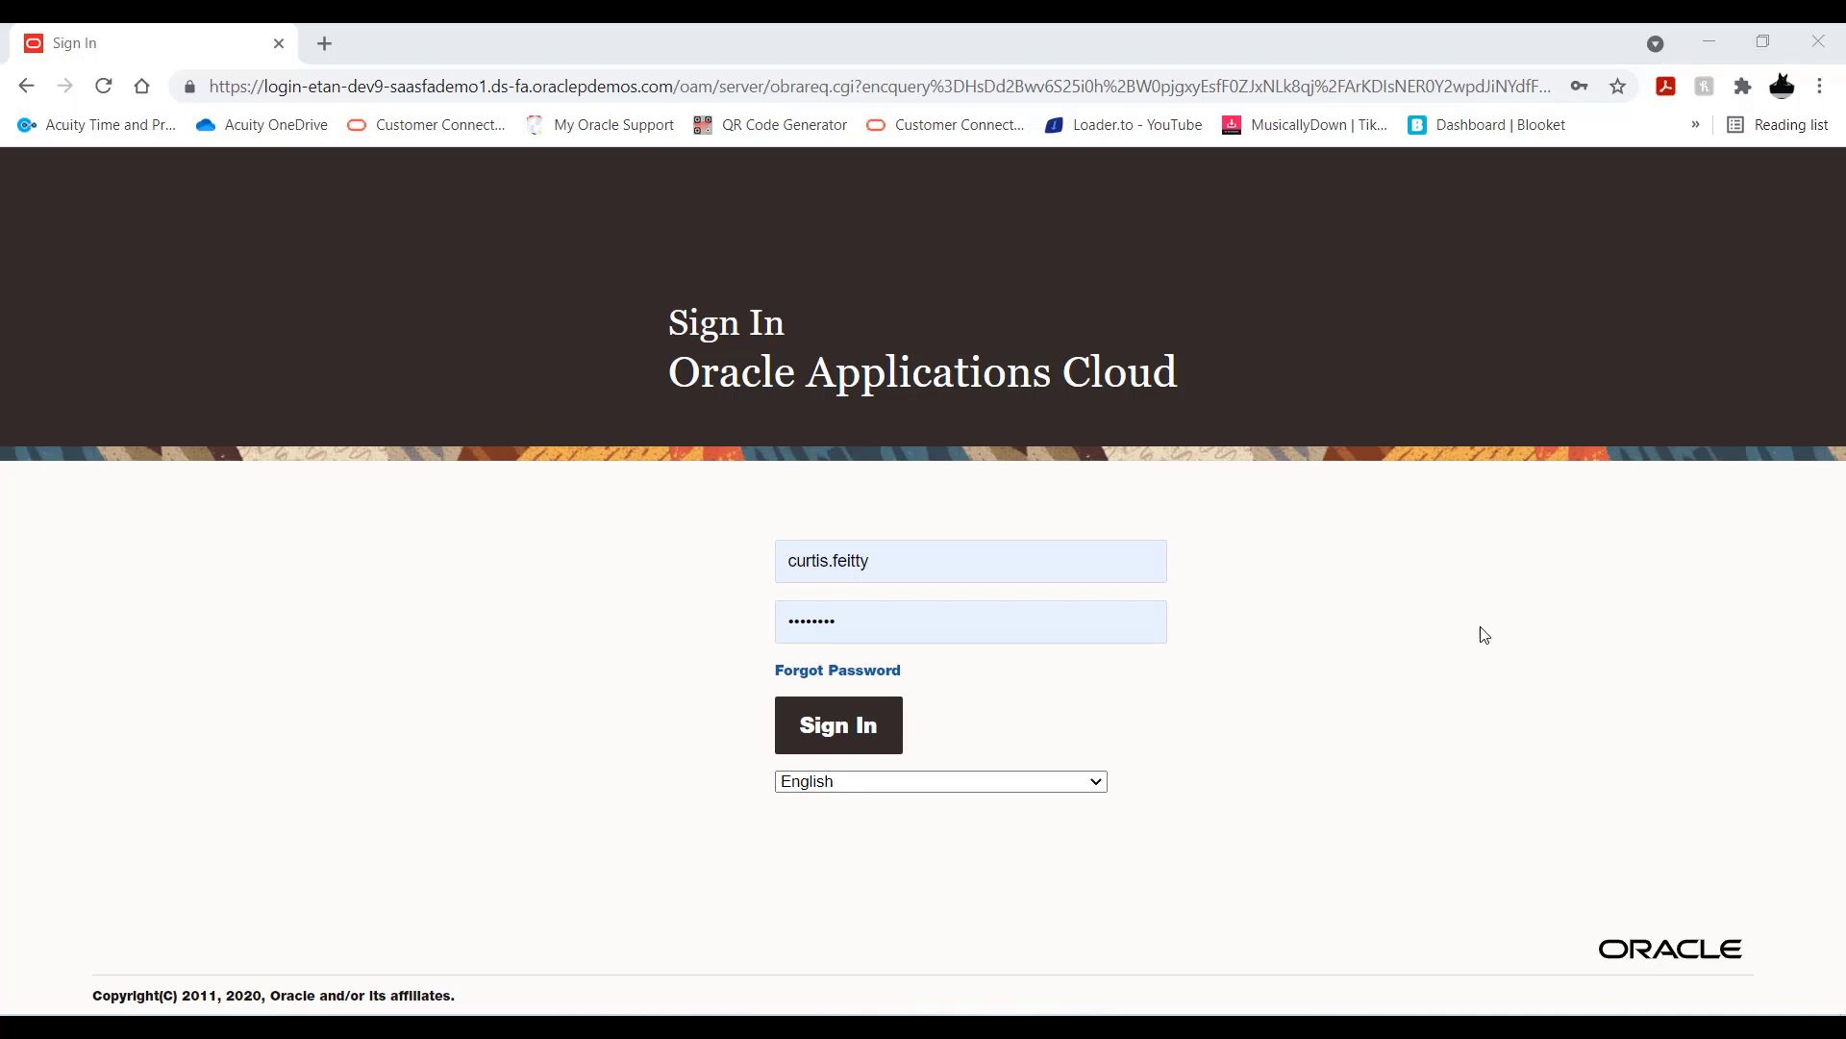
Step: Sign in with the prefilled credentials and open the Alerts settings in the Learning administration setup for My Client Groups
{"action": "left_click", "coordinate": [813, 721]}
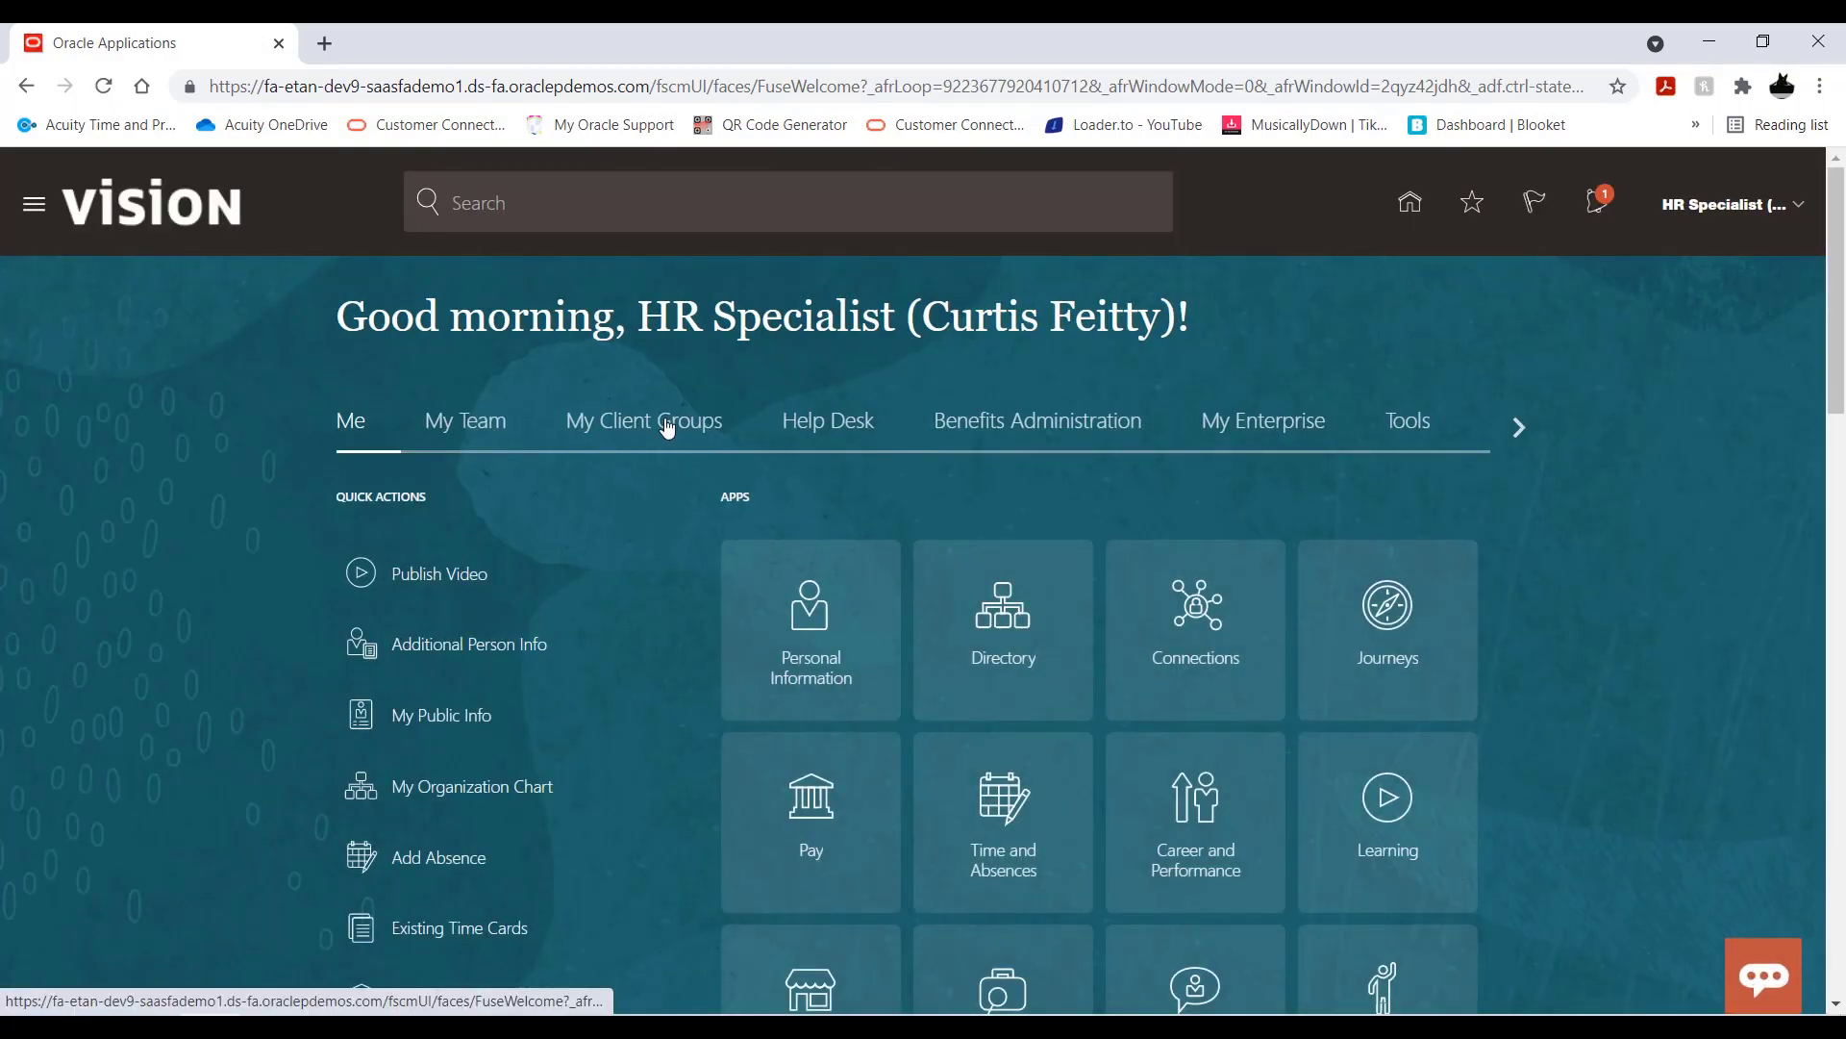
{"action": "left_click", "coordinate": [669, 428]}
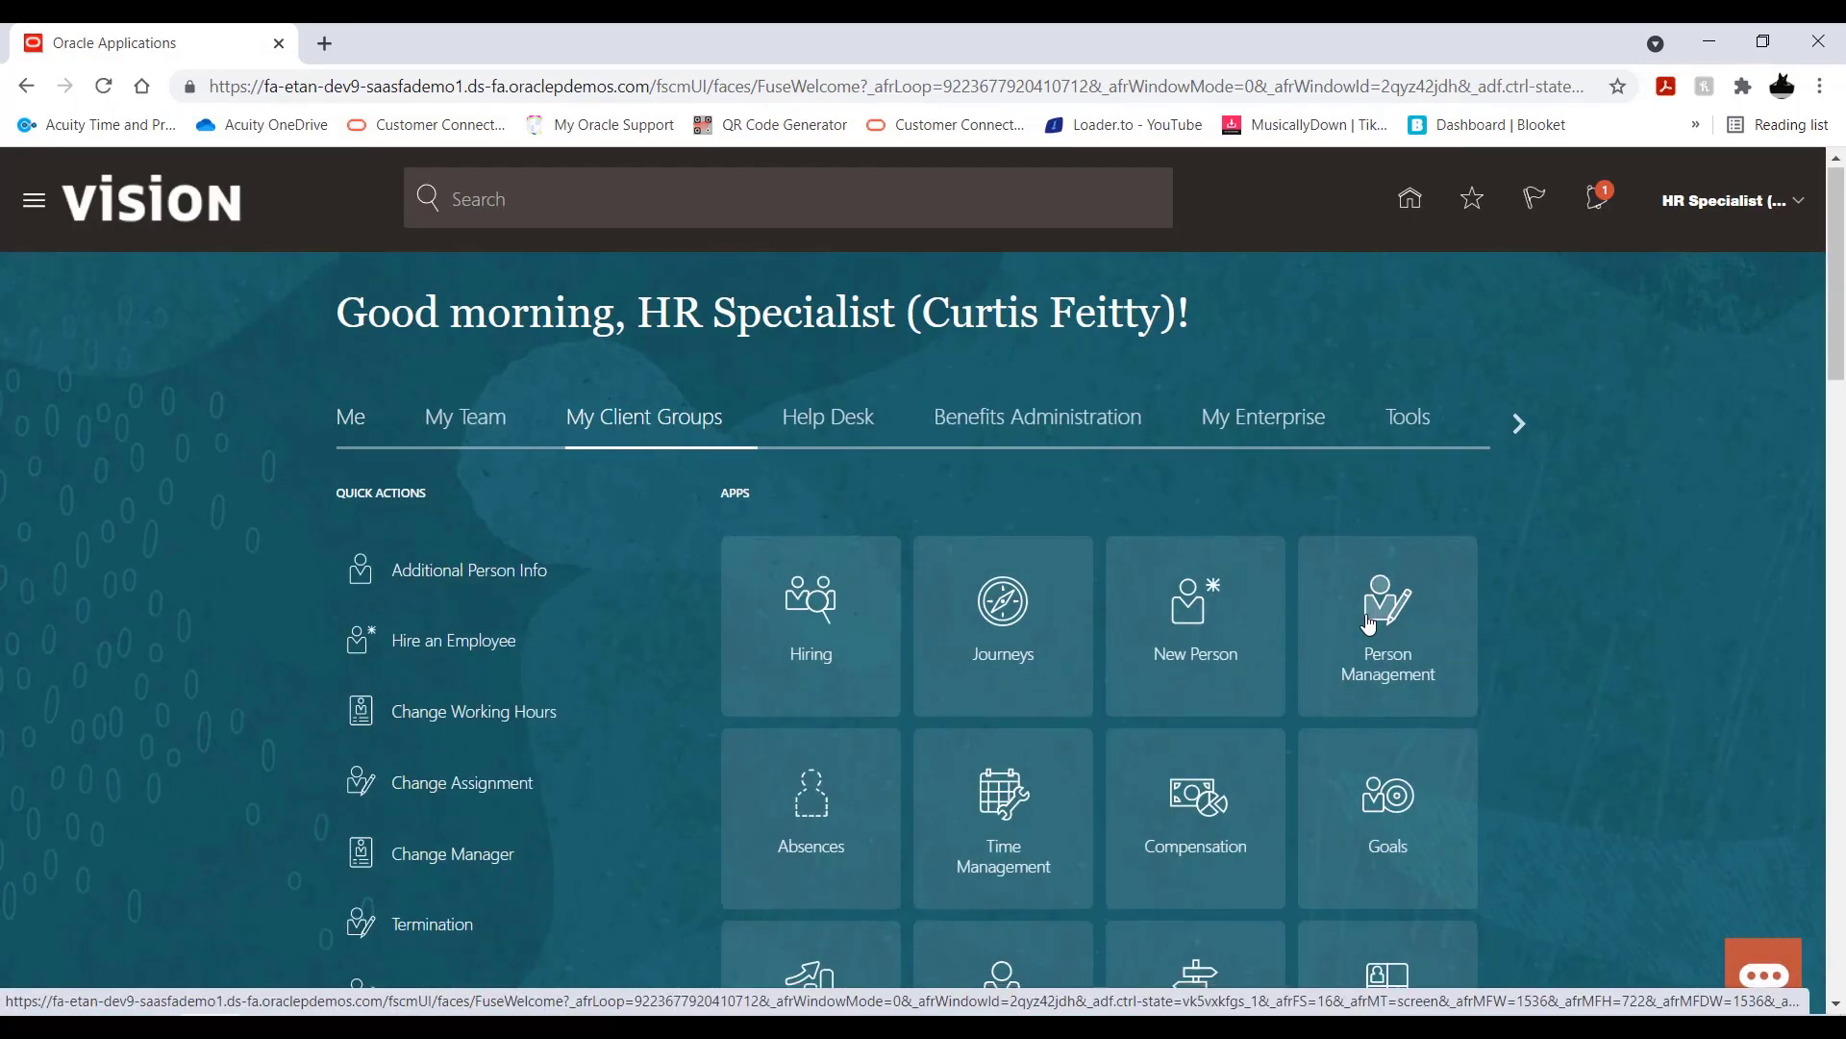
{"action": "scroll", "coordinate": [1370, 625], "scroll_direction": "down", "scroll_amount": 5}
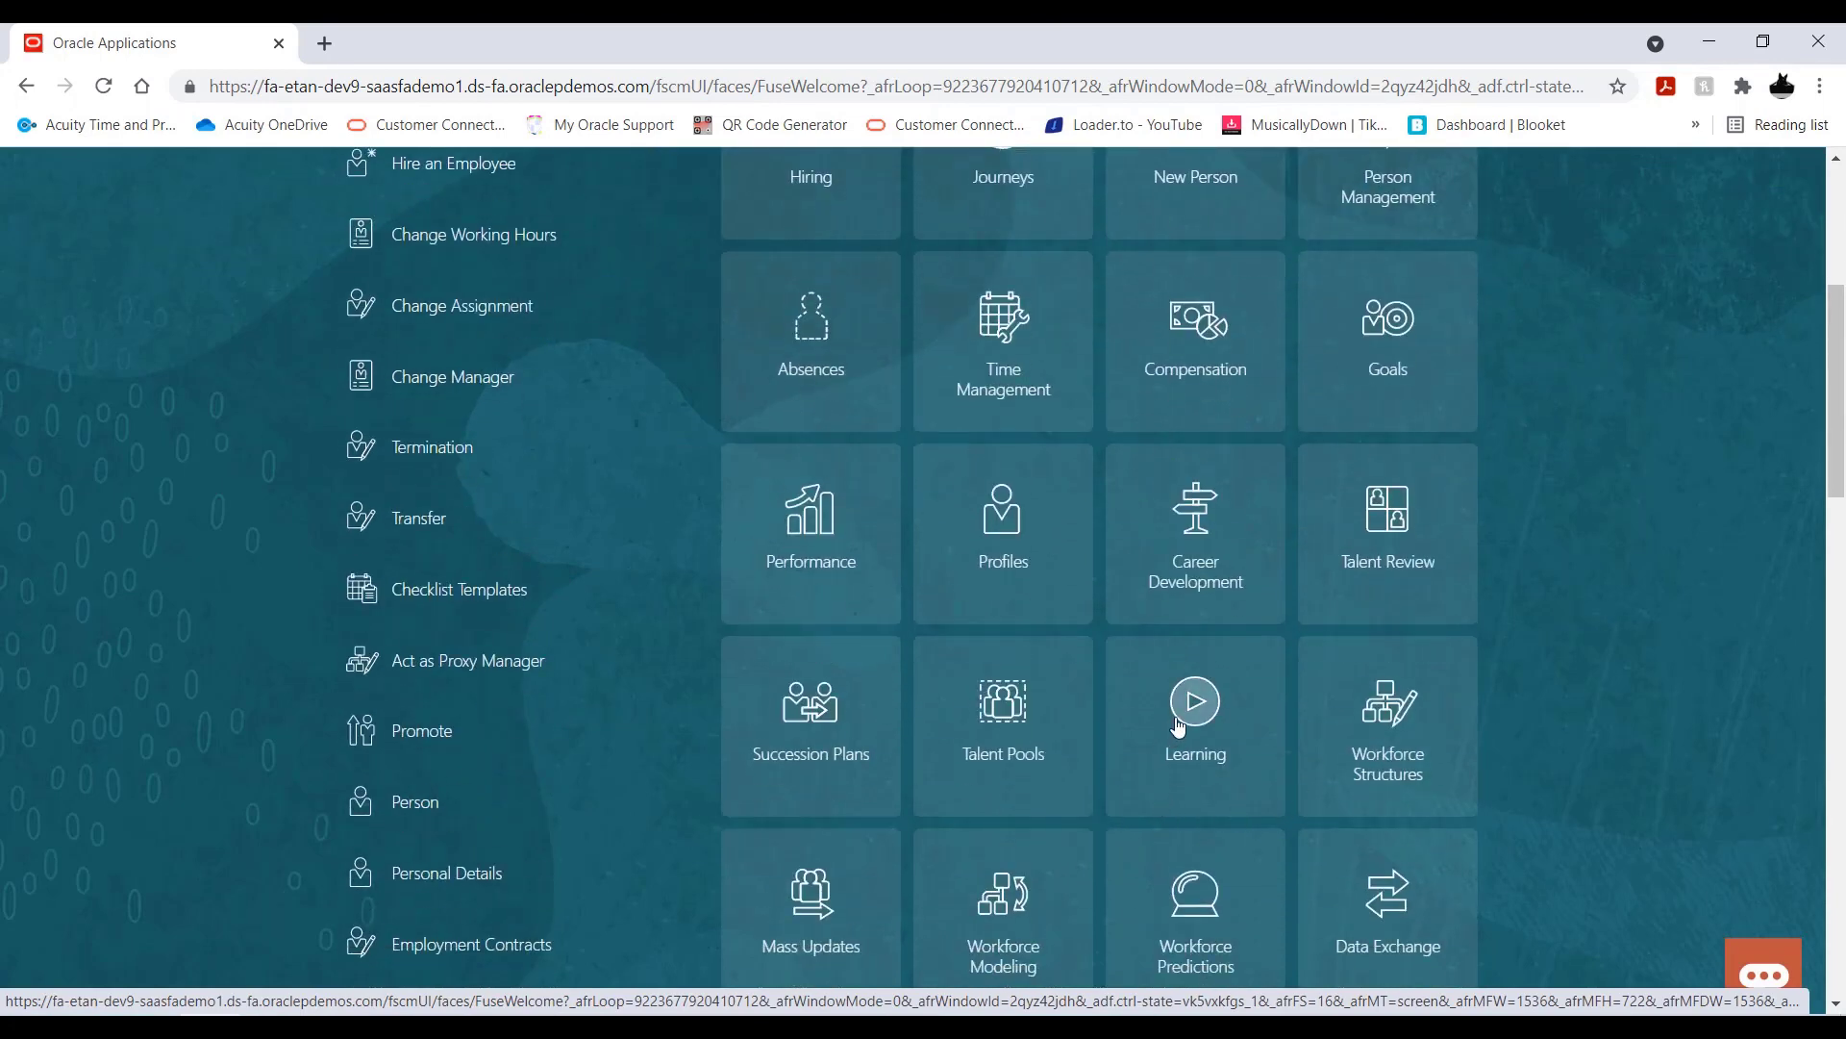
{"action": "left_click", "coordinate": [1201, 716]}
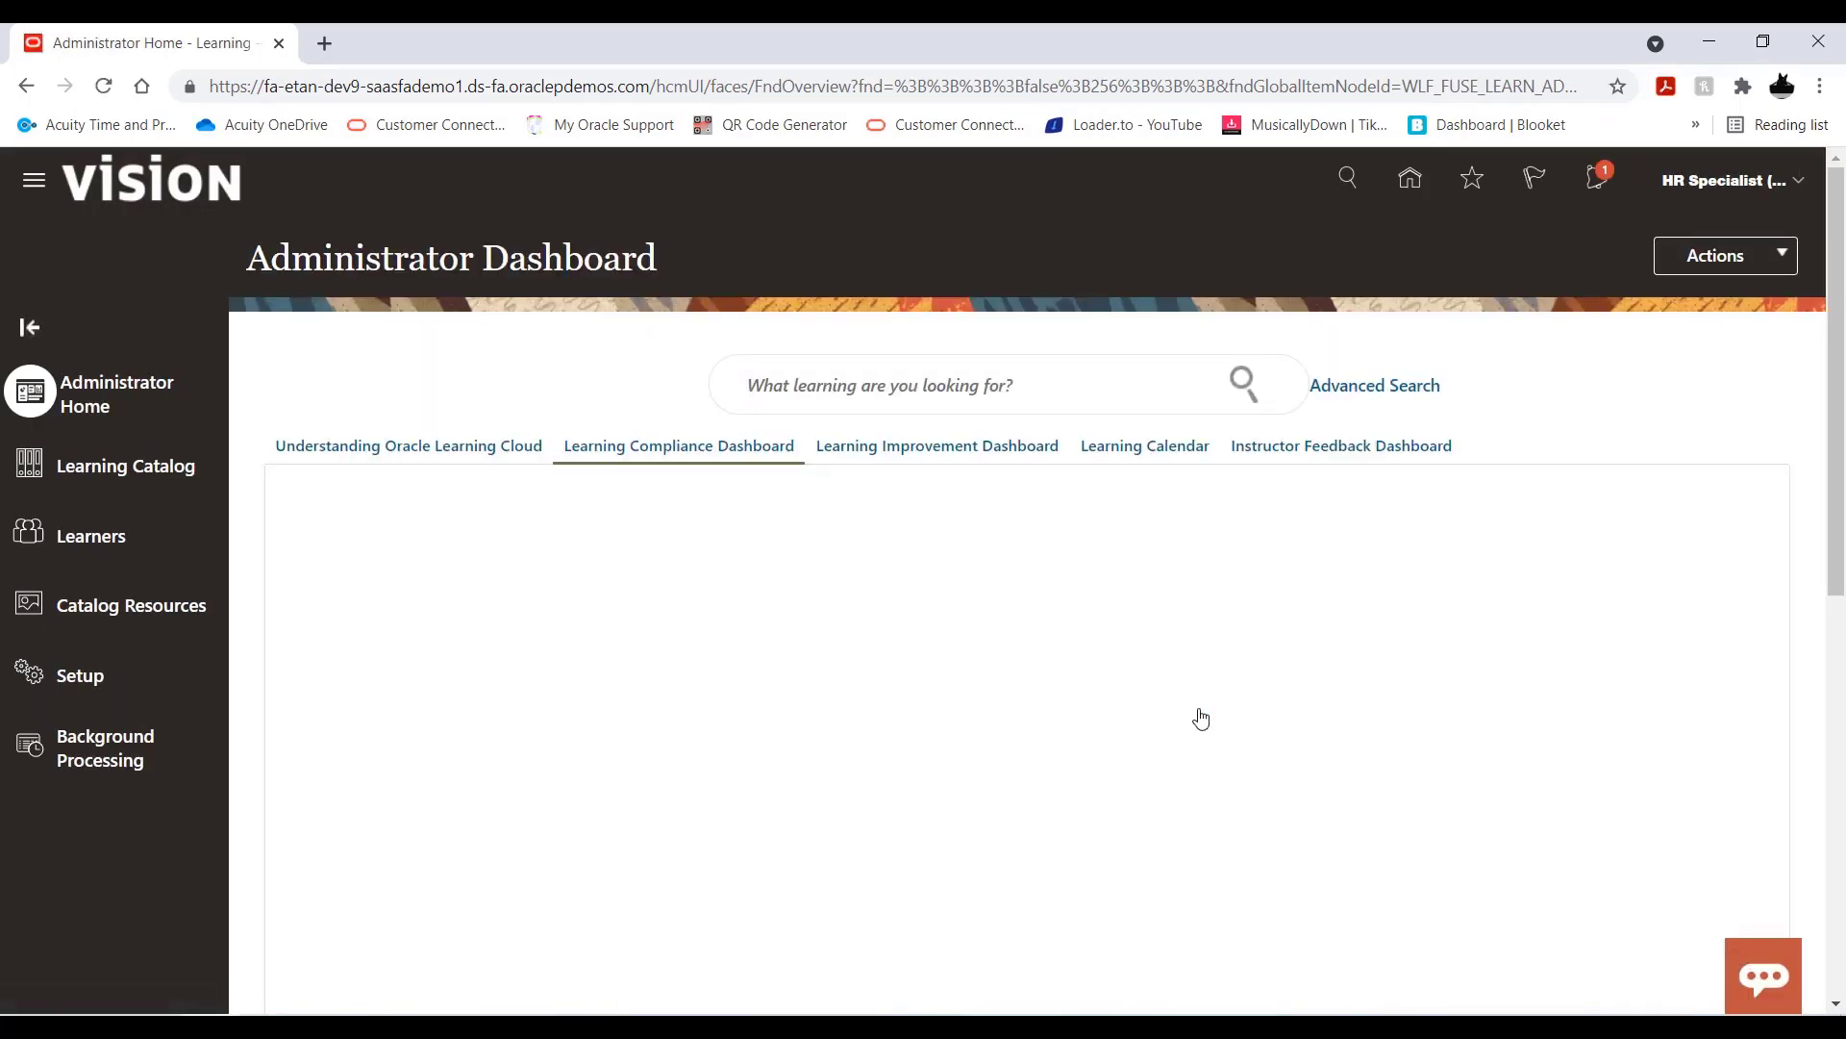
{"action": "left_click", "coordinate": [104, 685]}
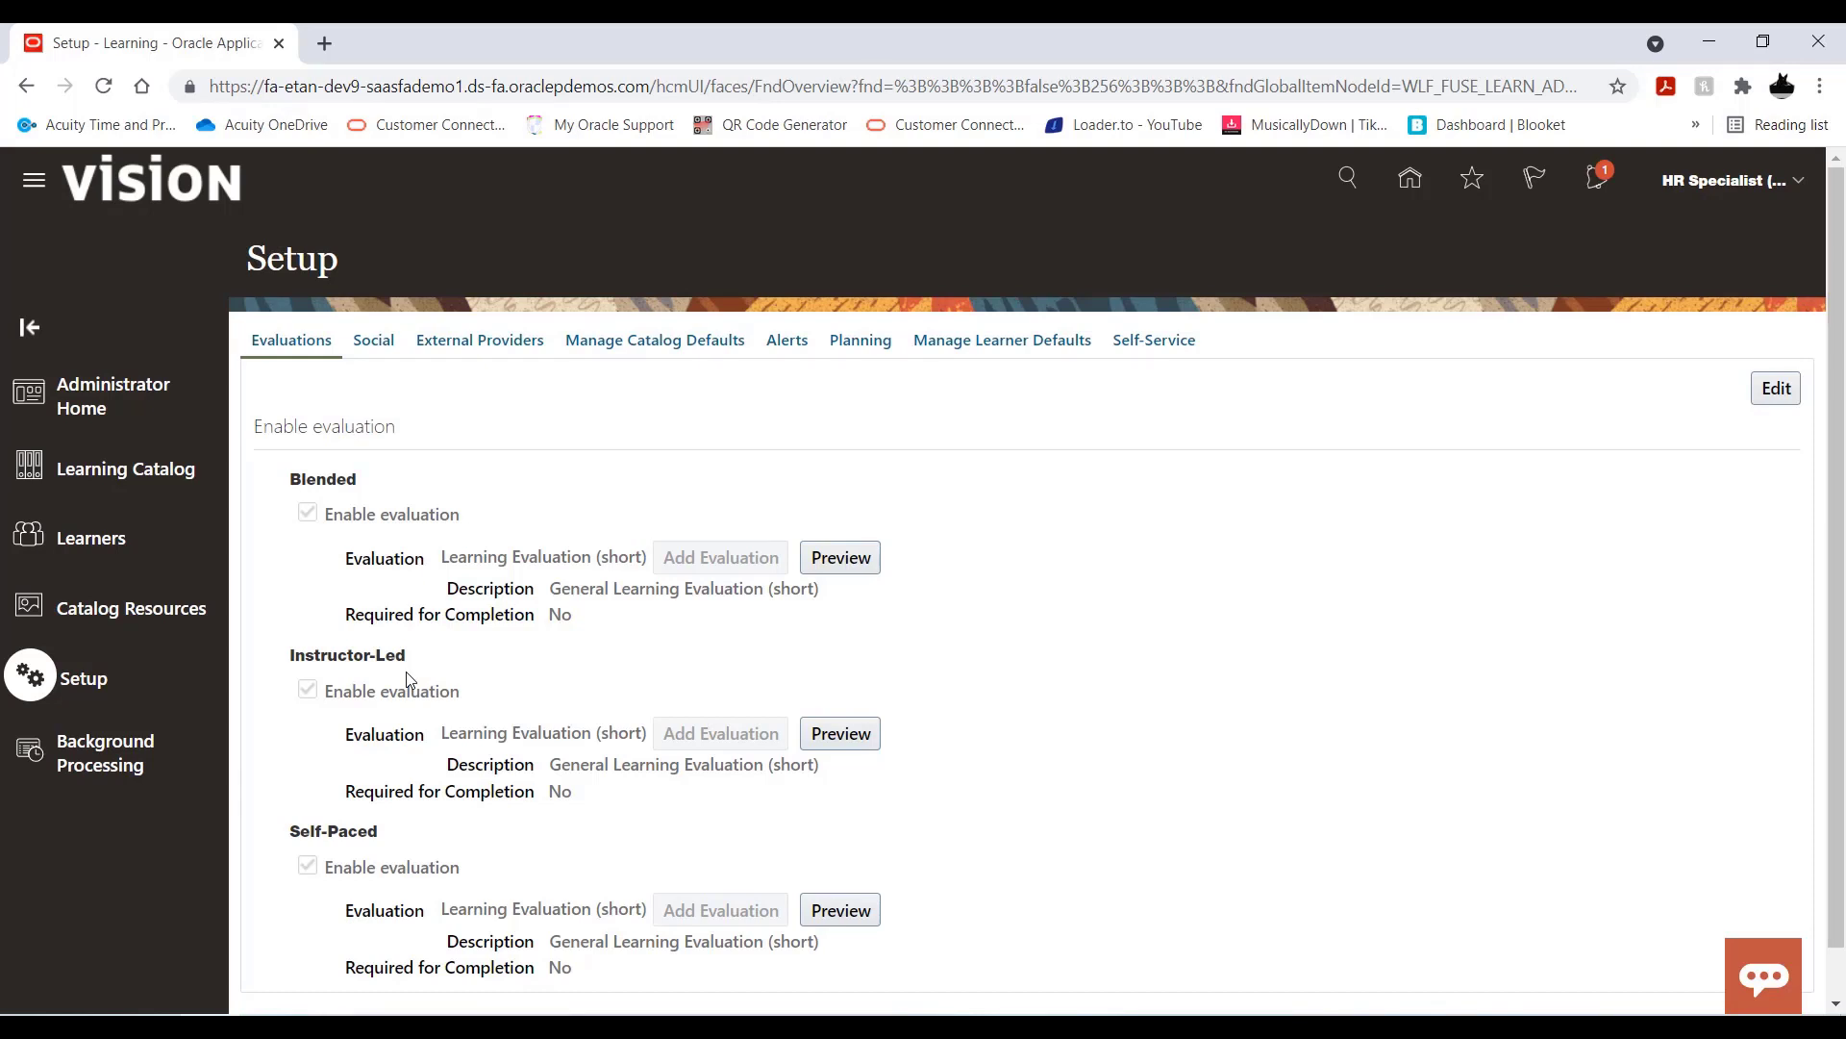
{"action": "left_click", "coordinate": [794, 348]}
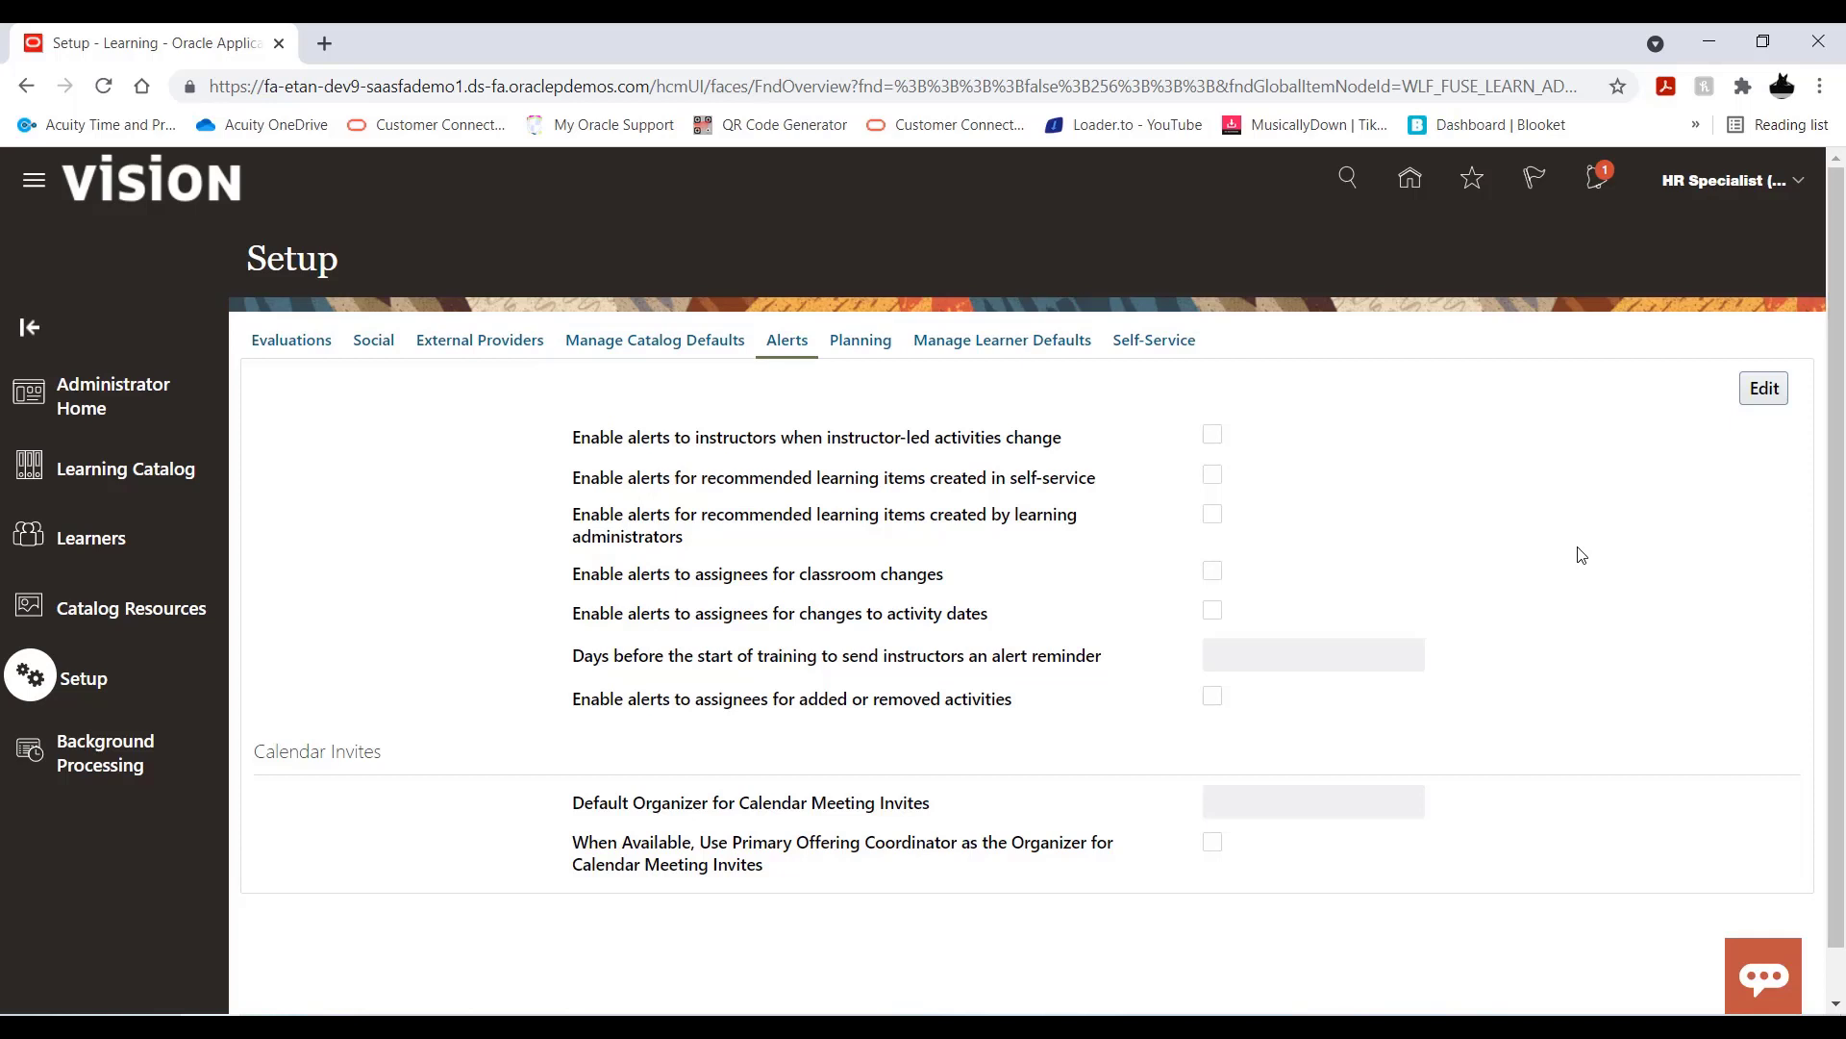
Step: Enable alerts for instructor-led activity changes, self-service recommendations, administrator recommendations, classroom changes and activity date changes
{"action": "left_click", "coordinate": [1764, 390]}
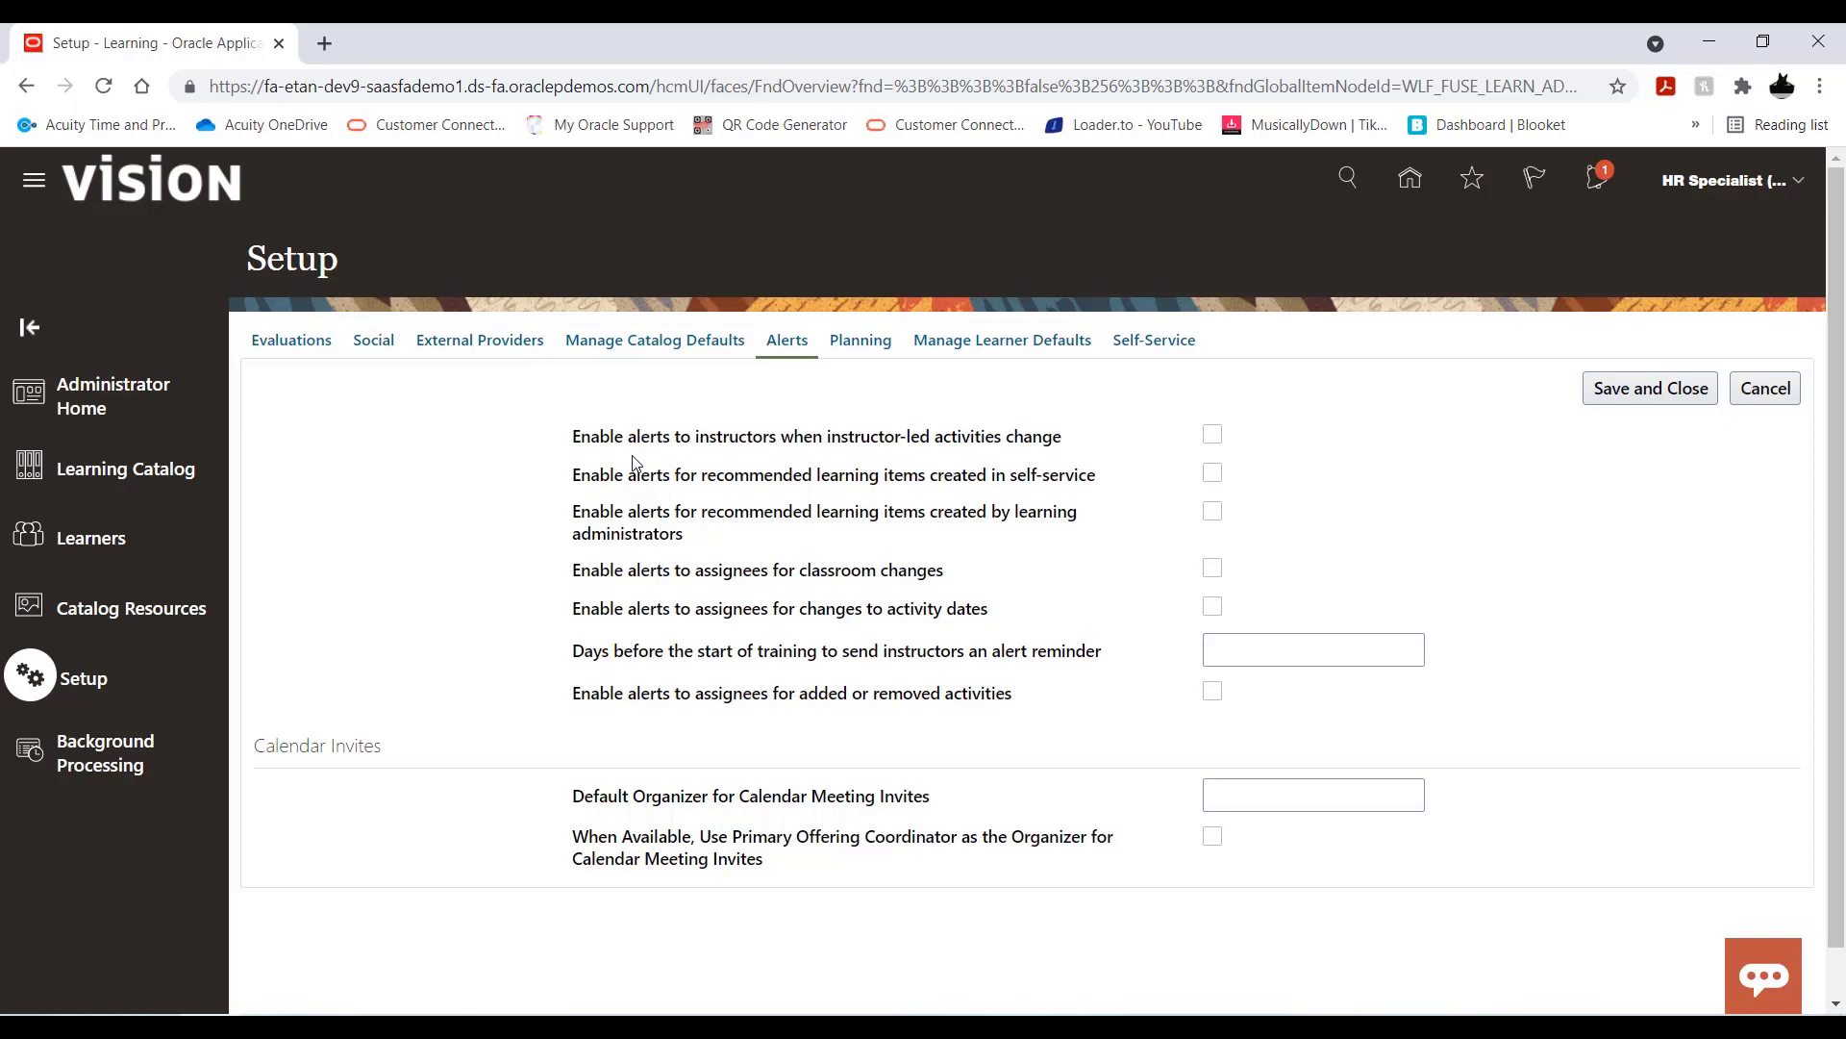
{"action": "left_click", "coordinate": [1212, 435]}
{"action": "left_click", "coordinate": [1212, 472]}
{"action": "left_click", "coordinate": [1212, 510]}
{"action": "left_click", "coordinate": [1213, 571]}
{"action": "left_click", "coordinate": [1212, 607]}
Step: Set the instructor alert reminder to 2 days before training and enable assignee alerts for added or removed activities
{"action": "left_click", "coordinate": [1261, 652]}
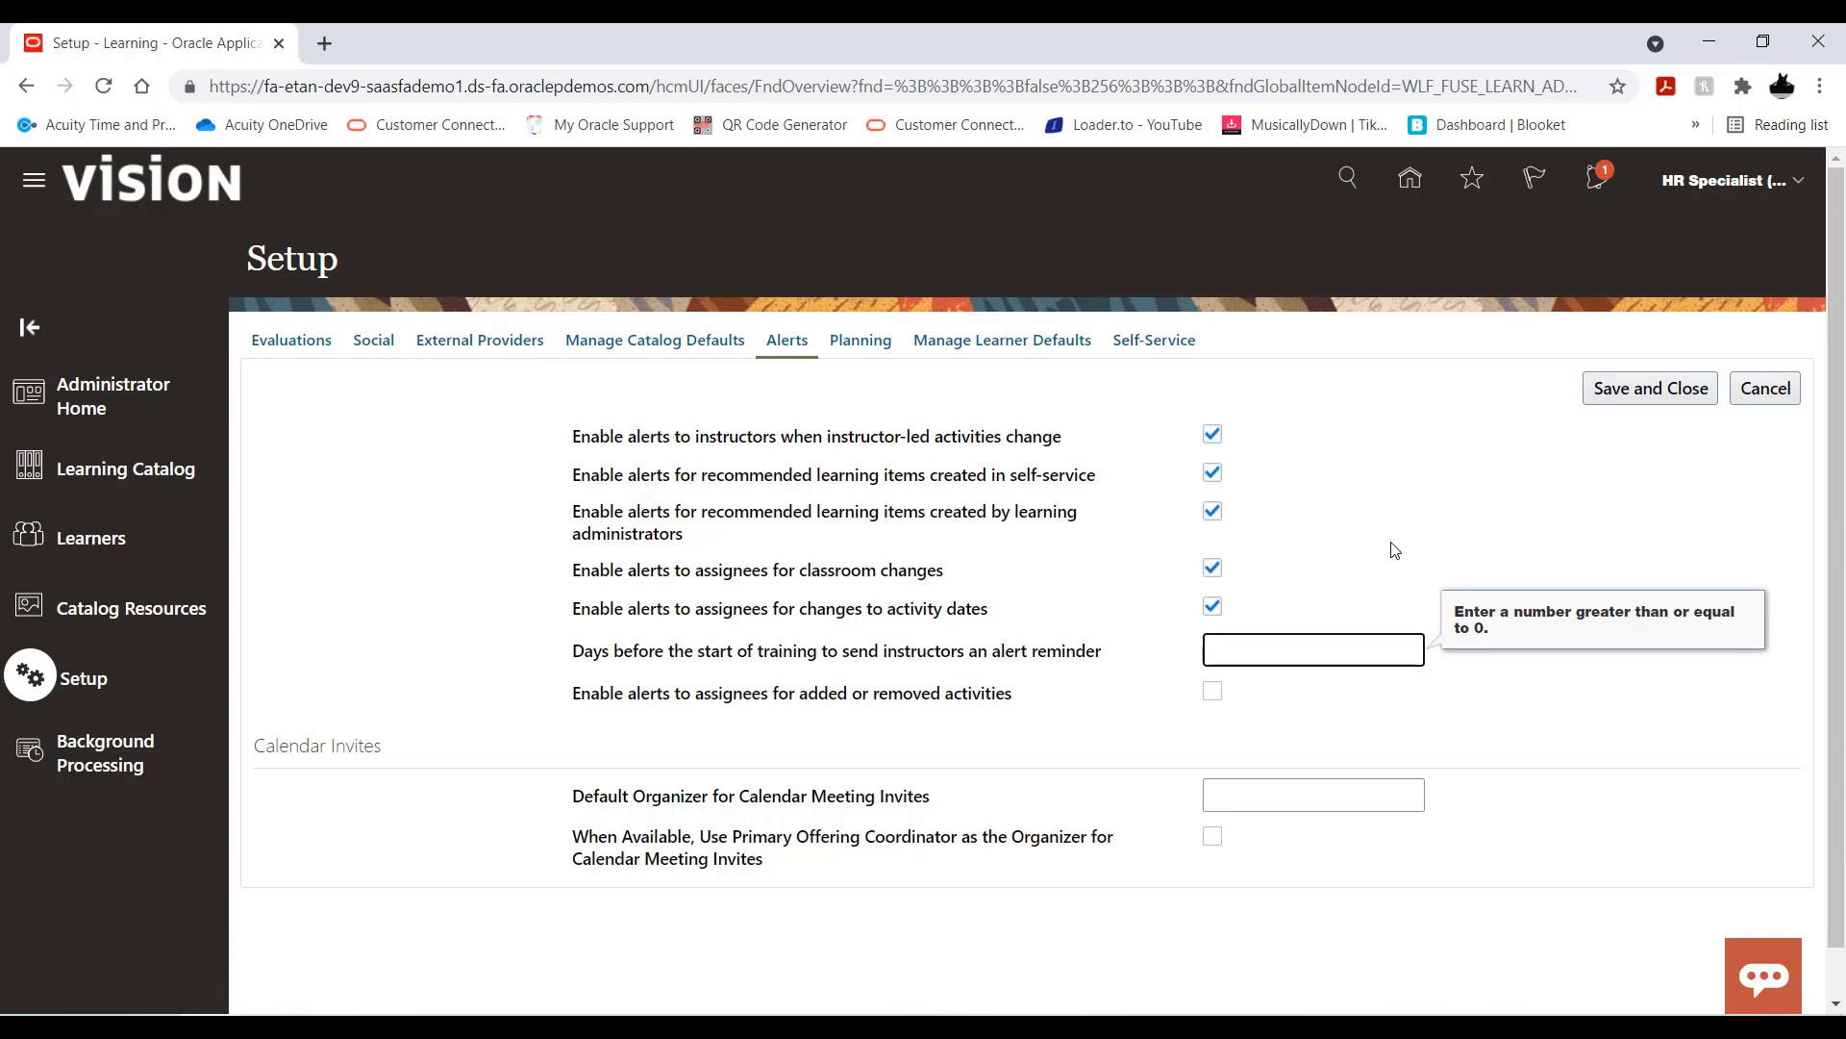
{"action": "type", "text": "2"}
{"action": "key", "text": "BackSpace"}
{"action": "type", "text": "3"}
{"action": "key", "text": "BackSpace"}
{"action": "type", "text": "2"}
{"action": "left_click", "coordinate": [1392, 544]}
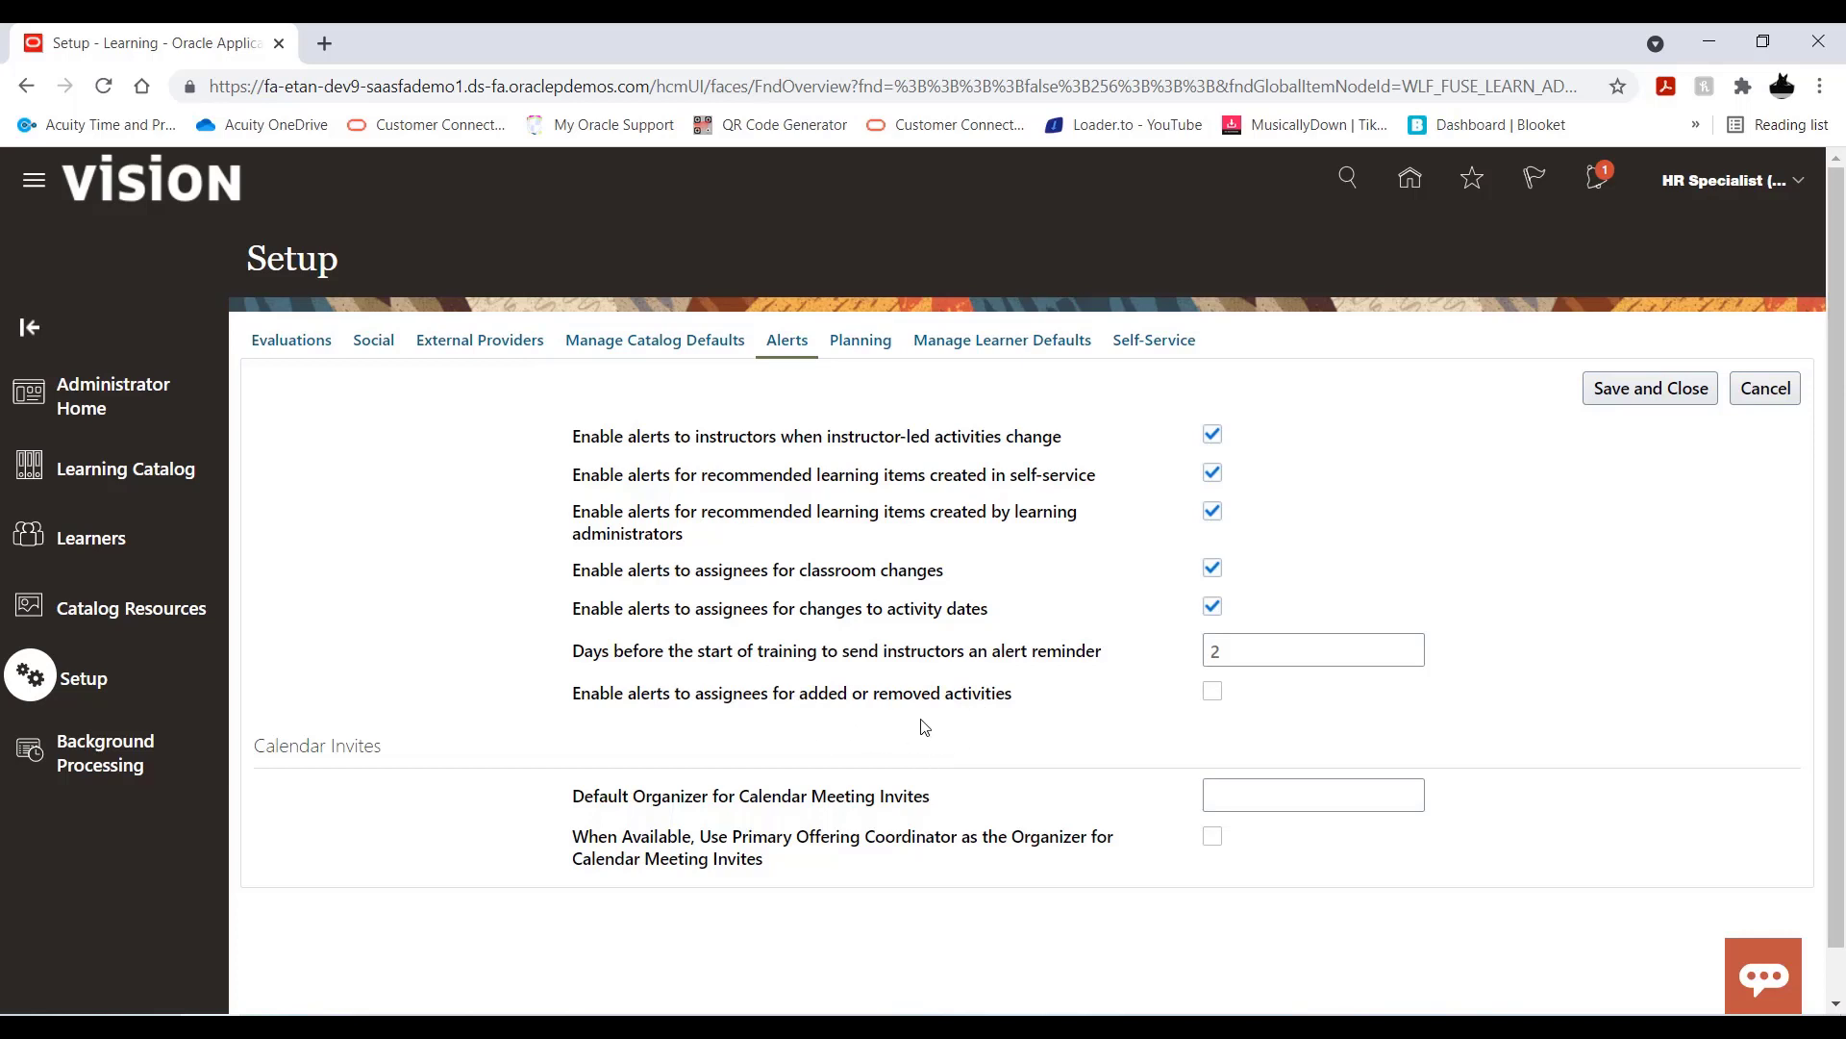
{"action": "left_click", "coordinate": [1211, 692]}
Step: Use the primary offering coordinator as calendar invite organizer when available, enter the default organizer's e-mail, and save the alert settings
{"action": "scroll", "coordinate": [1603, 606], "scroll_direction": "down", "scroll_amount": 1}
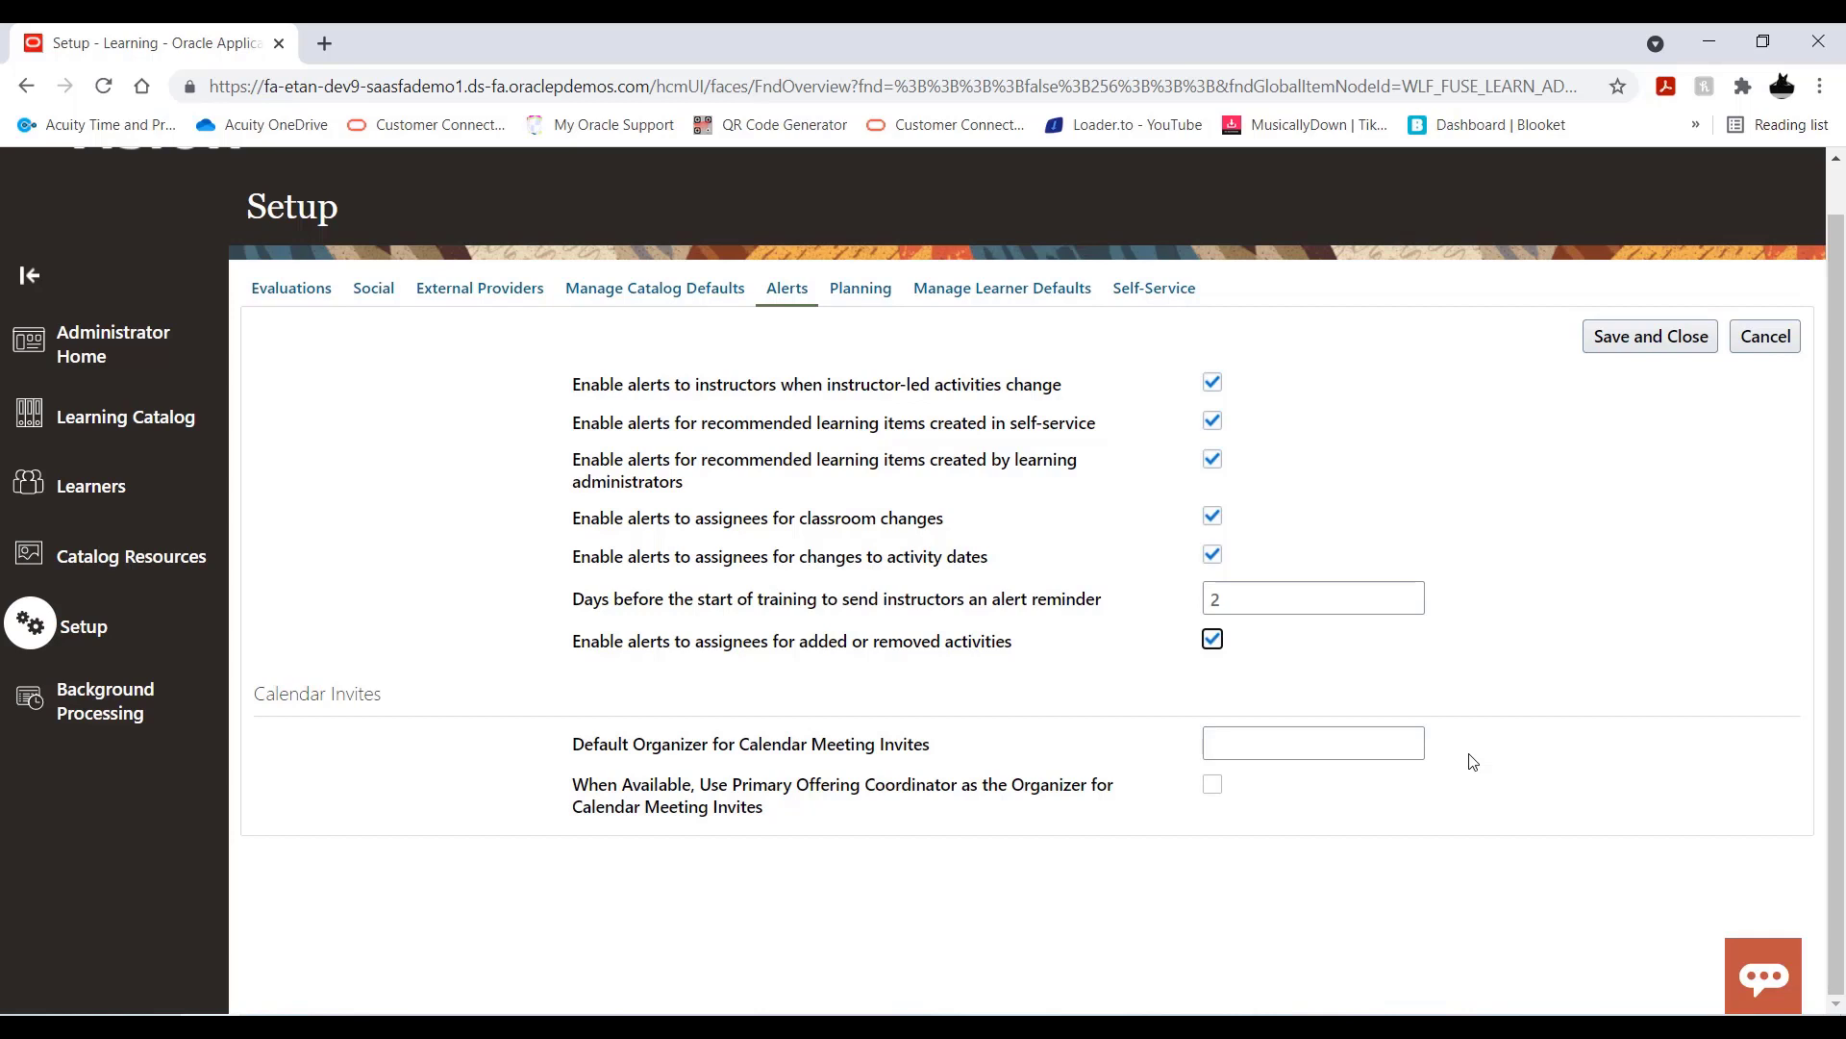
{"action": "left_click", "coordinate": [1289, 749]}
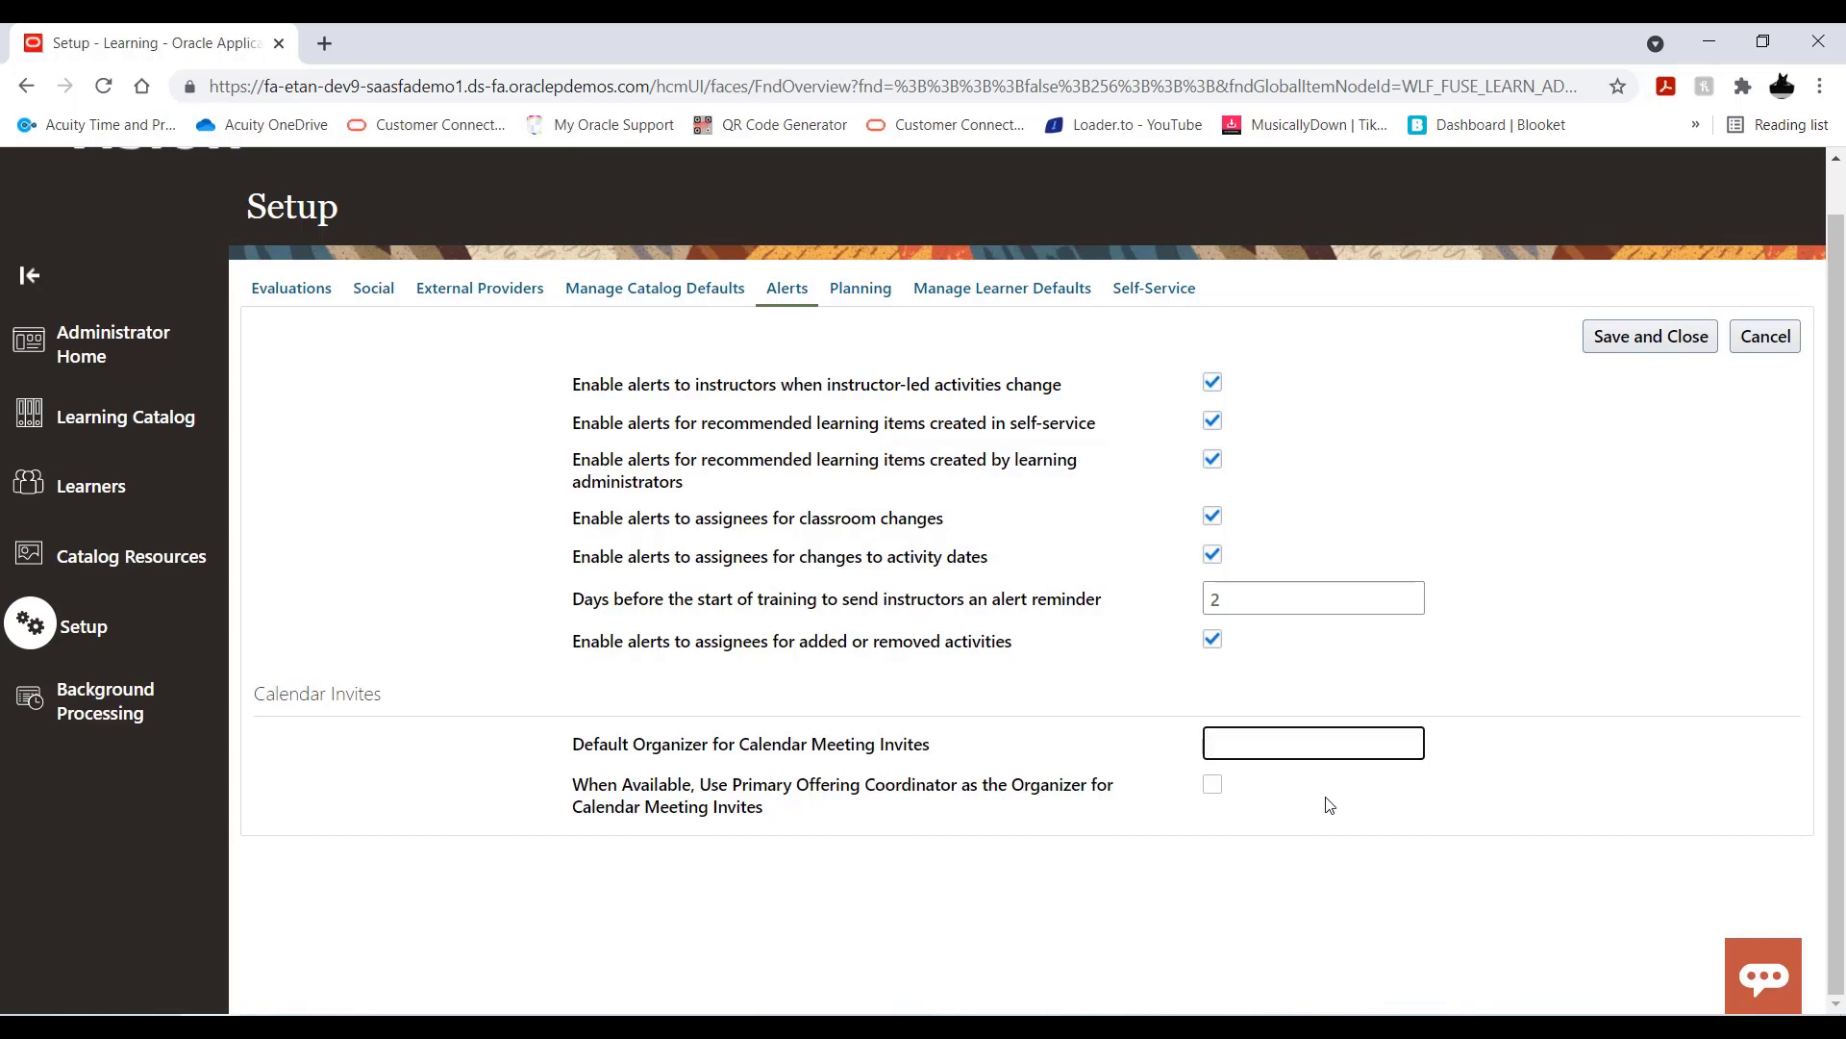
{"action": "left_click", "coordinate": [1212, 786]}
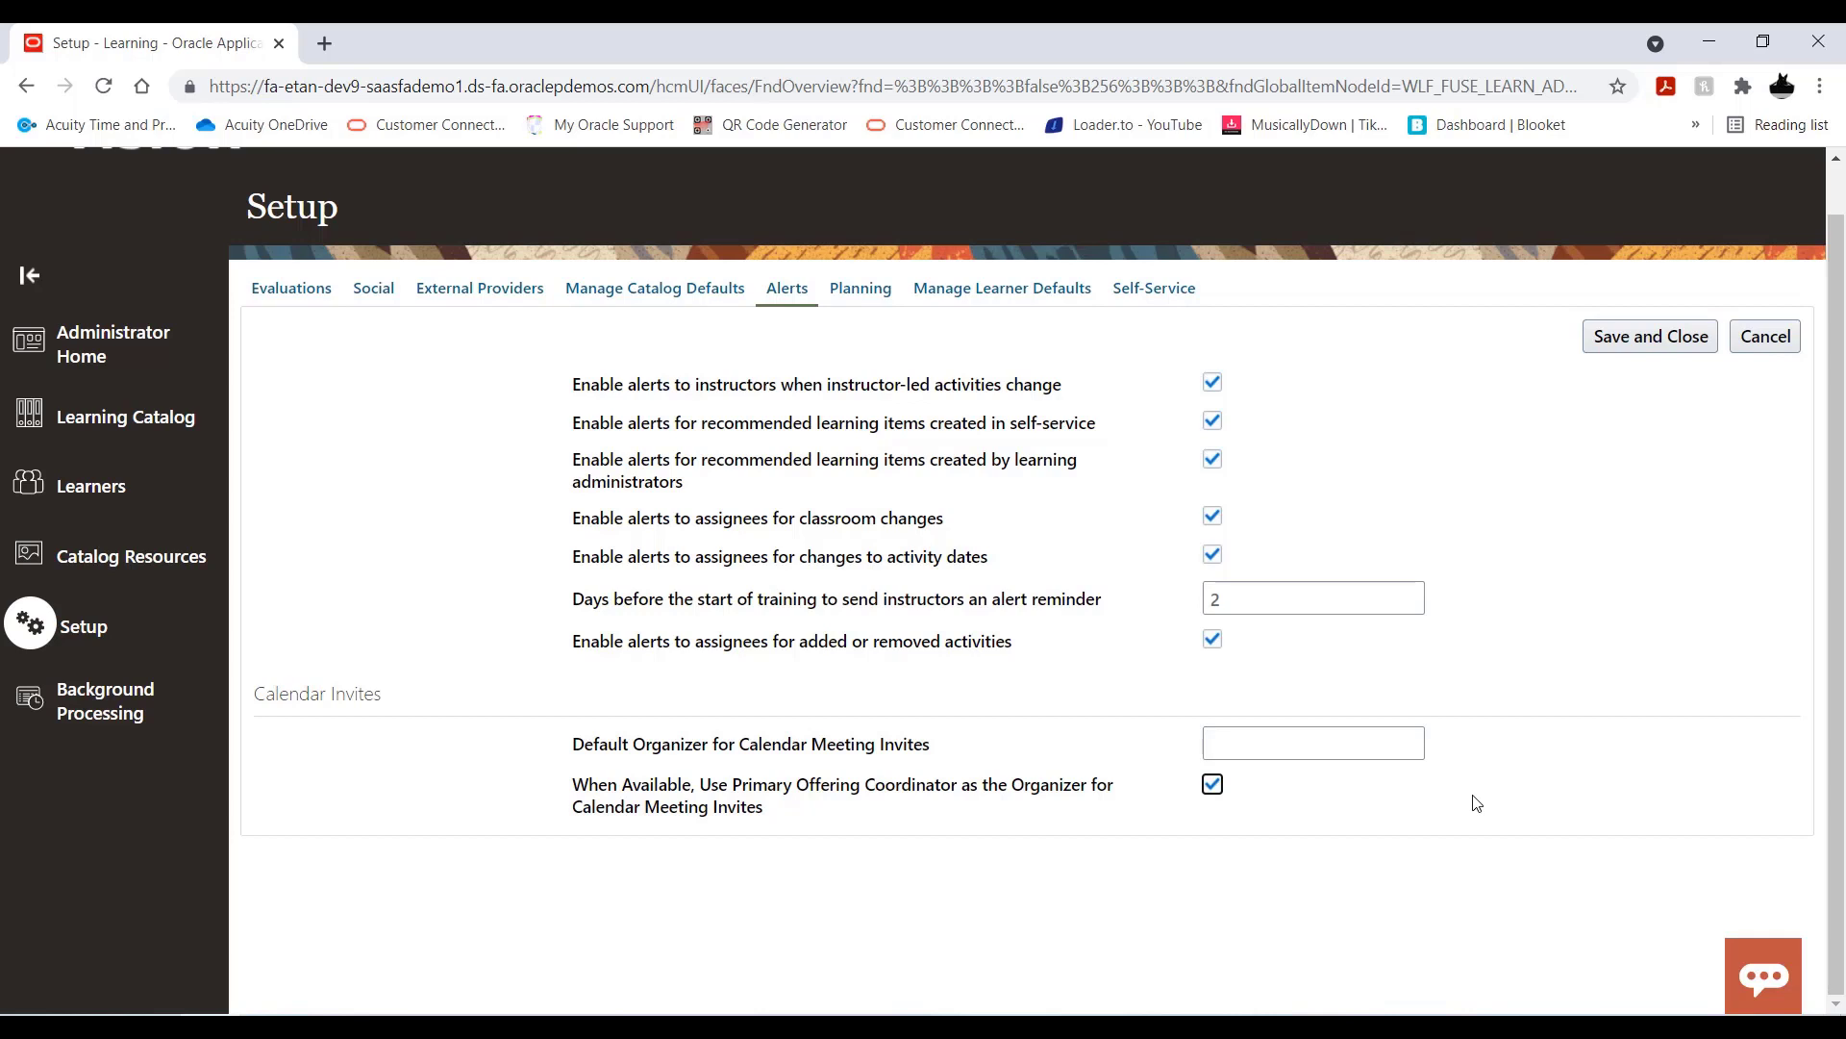
{"action": "left_click", "coordinate": [1396, 742]}
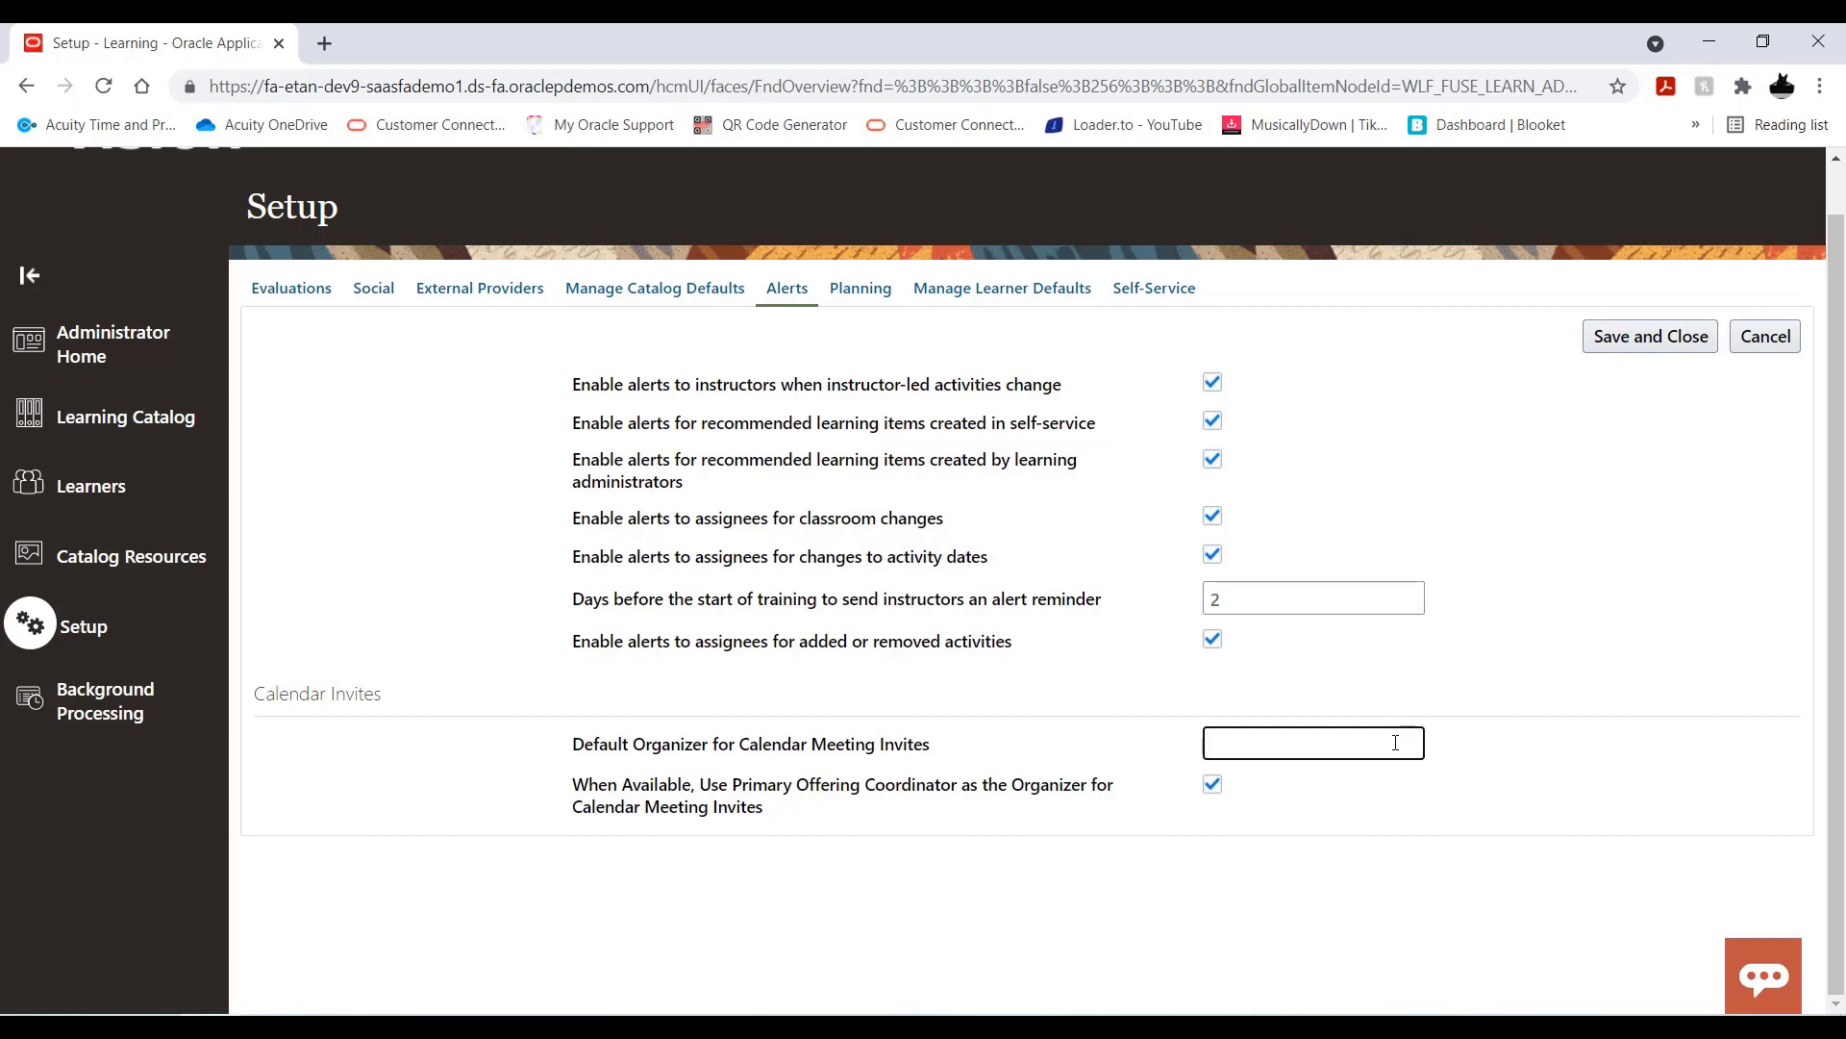
{"action": "type", "text": "yourcompanytraining@"}
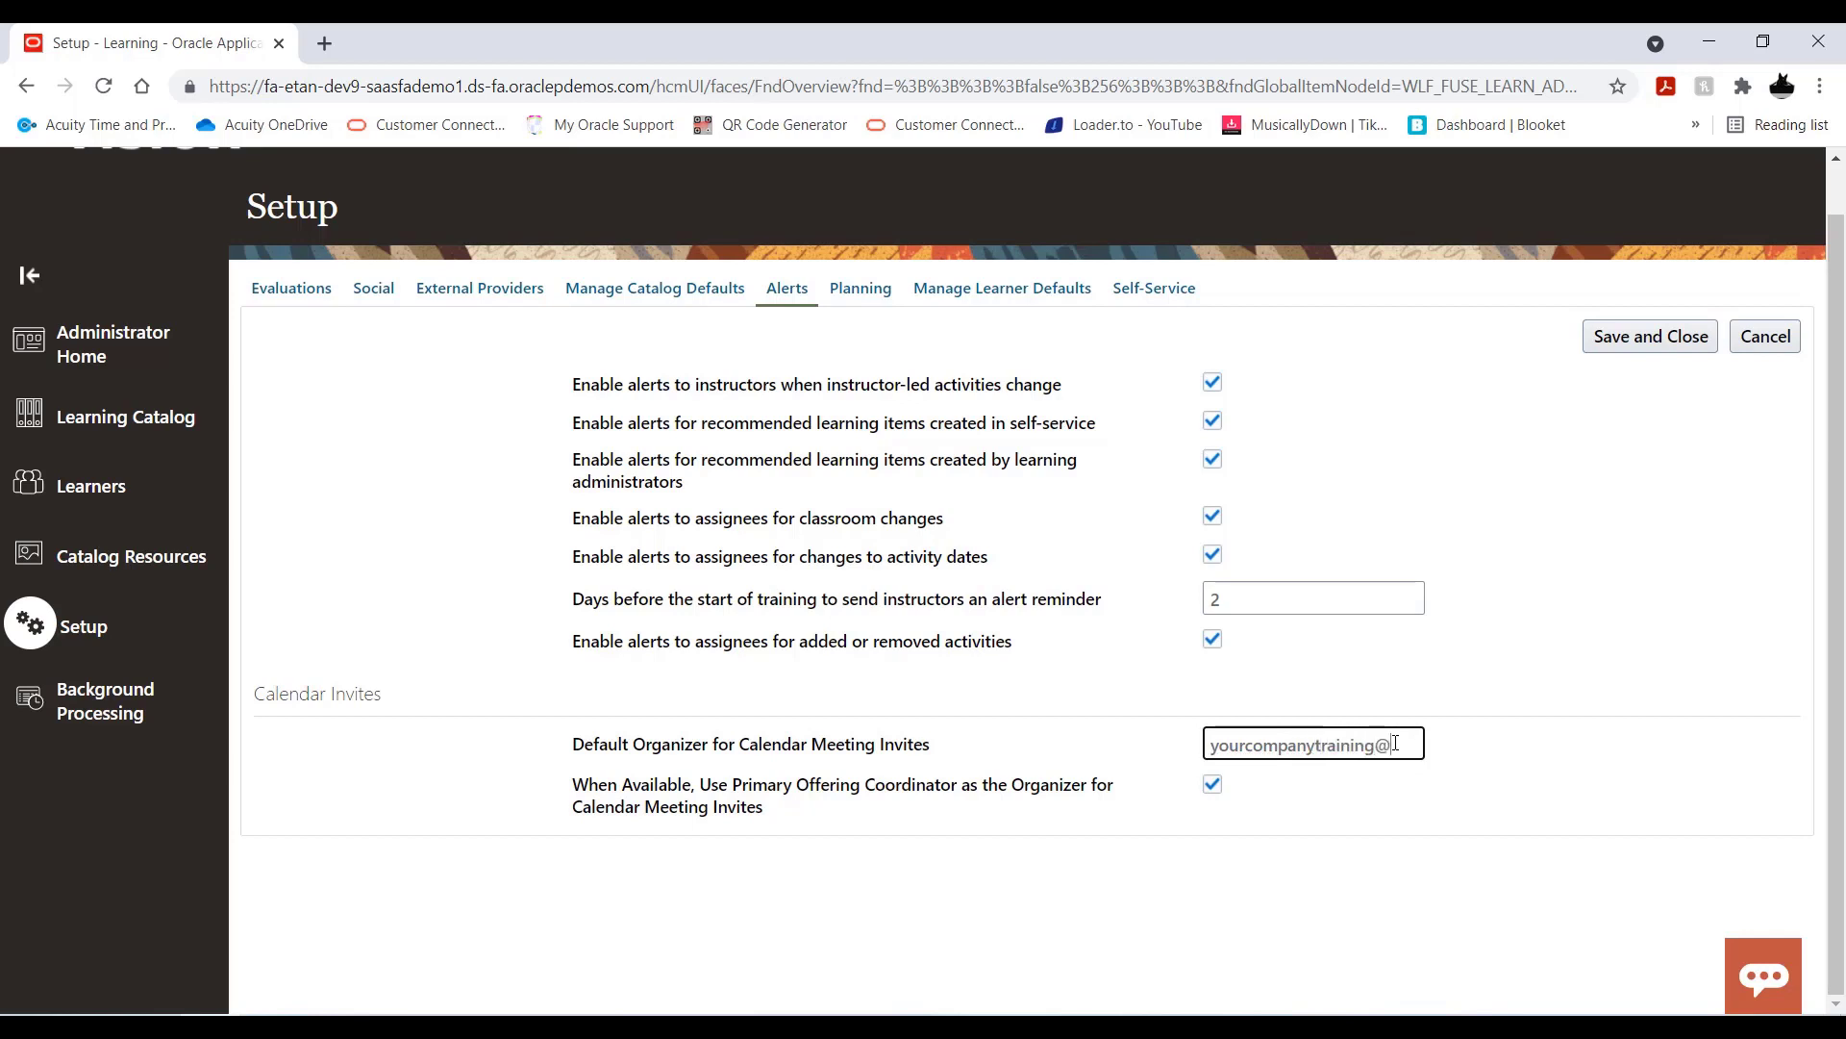
{"action": "type", "text": "yourco"}
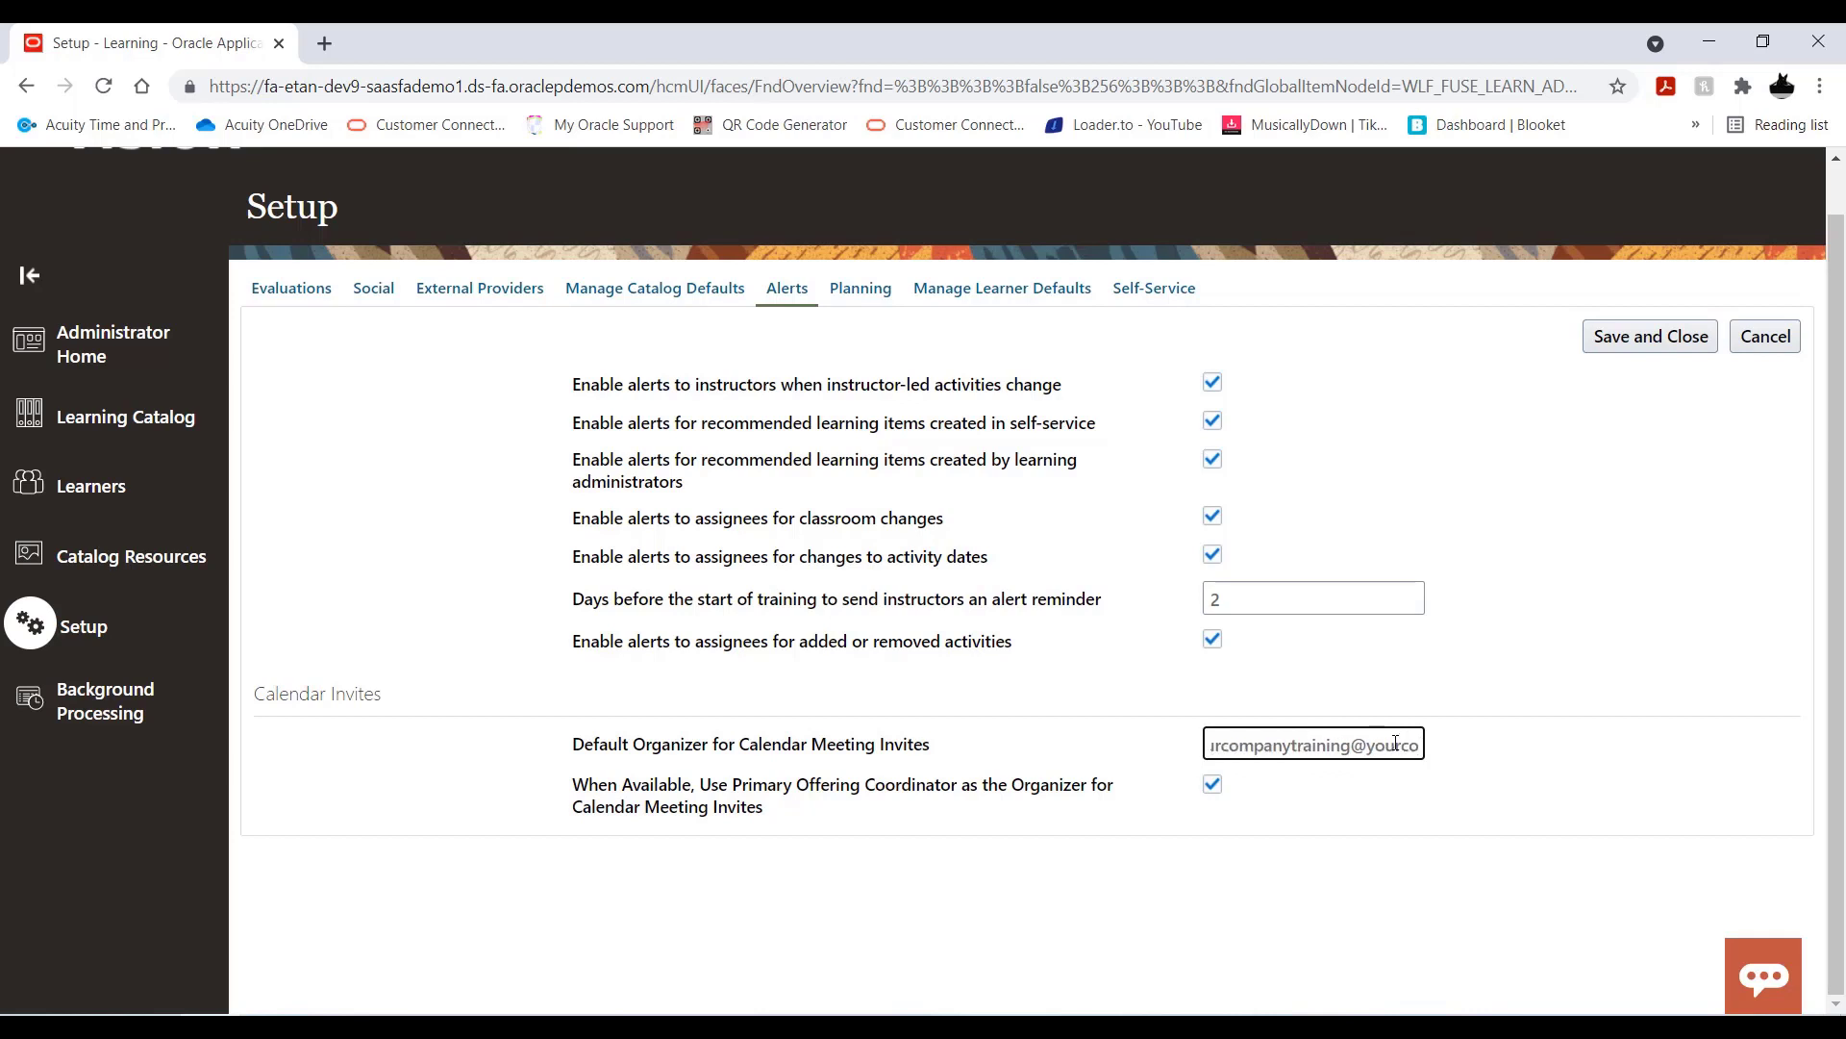
{"action": "type", "text": "mpany"}
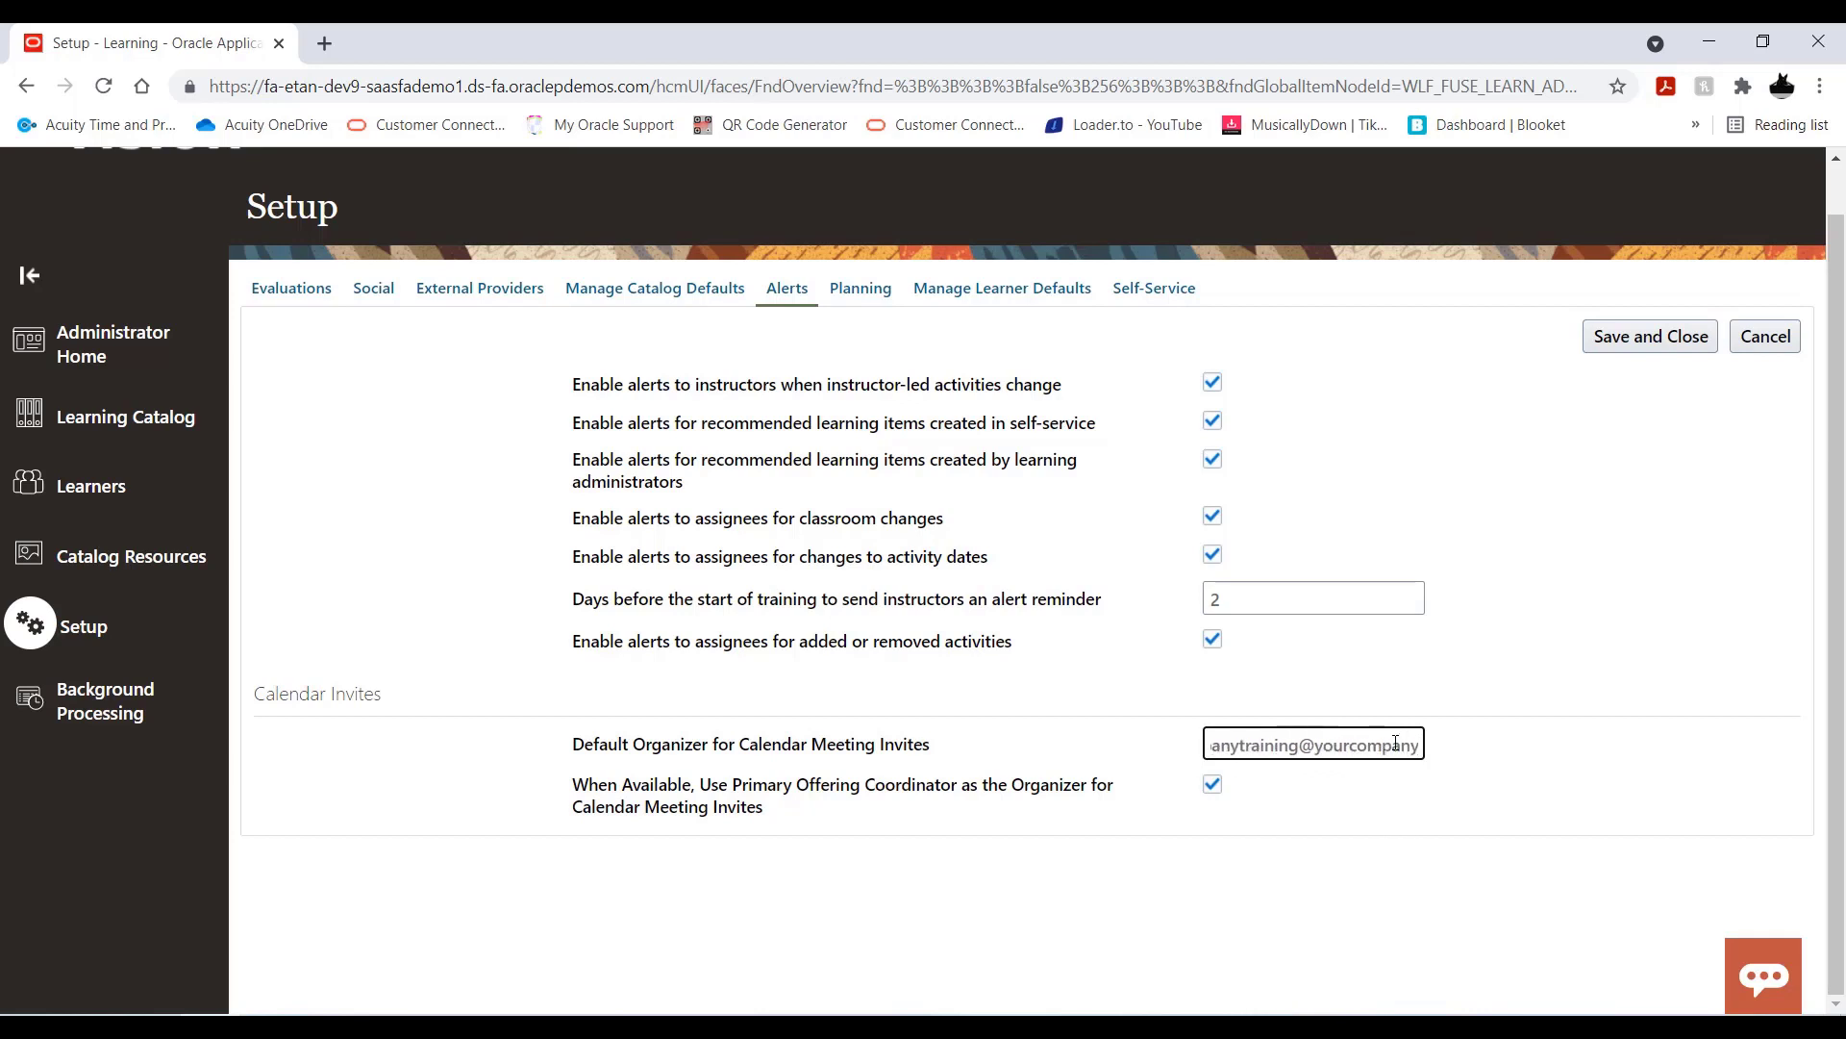
{"action": "type", "text": ".com"}
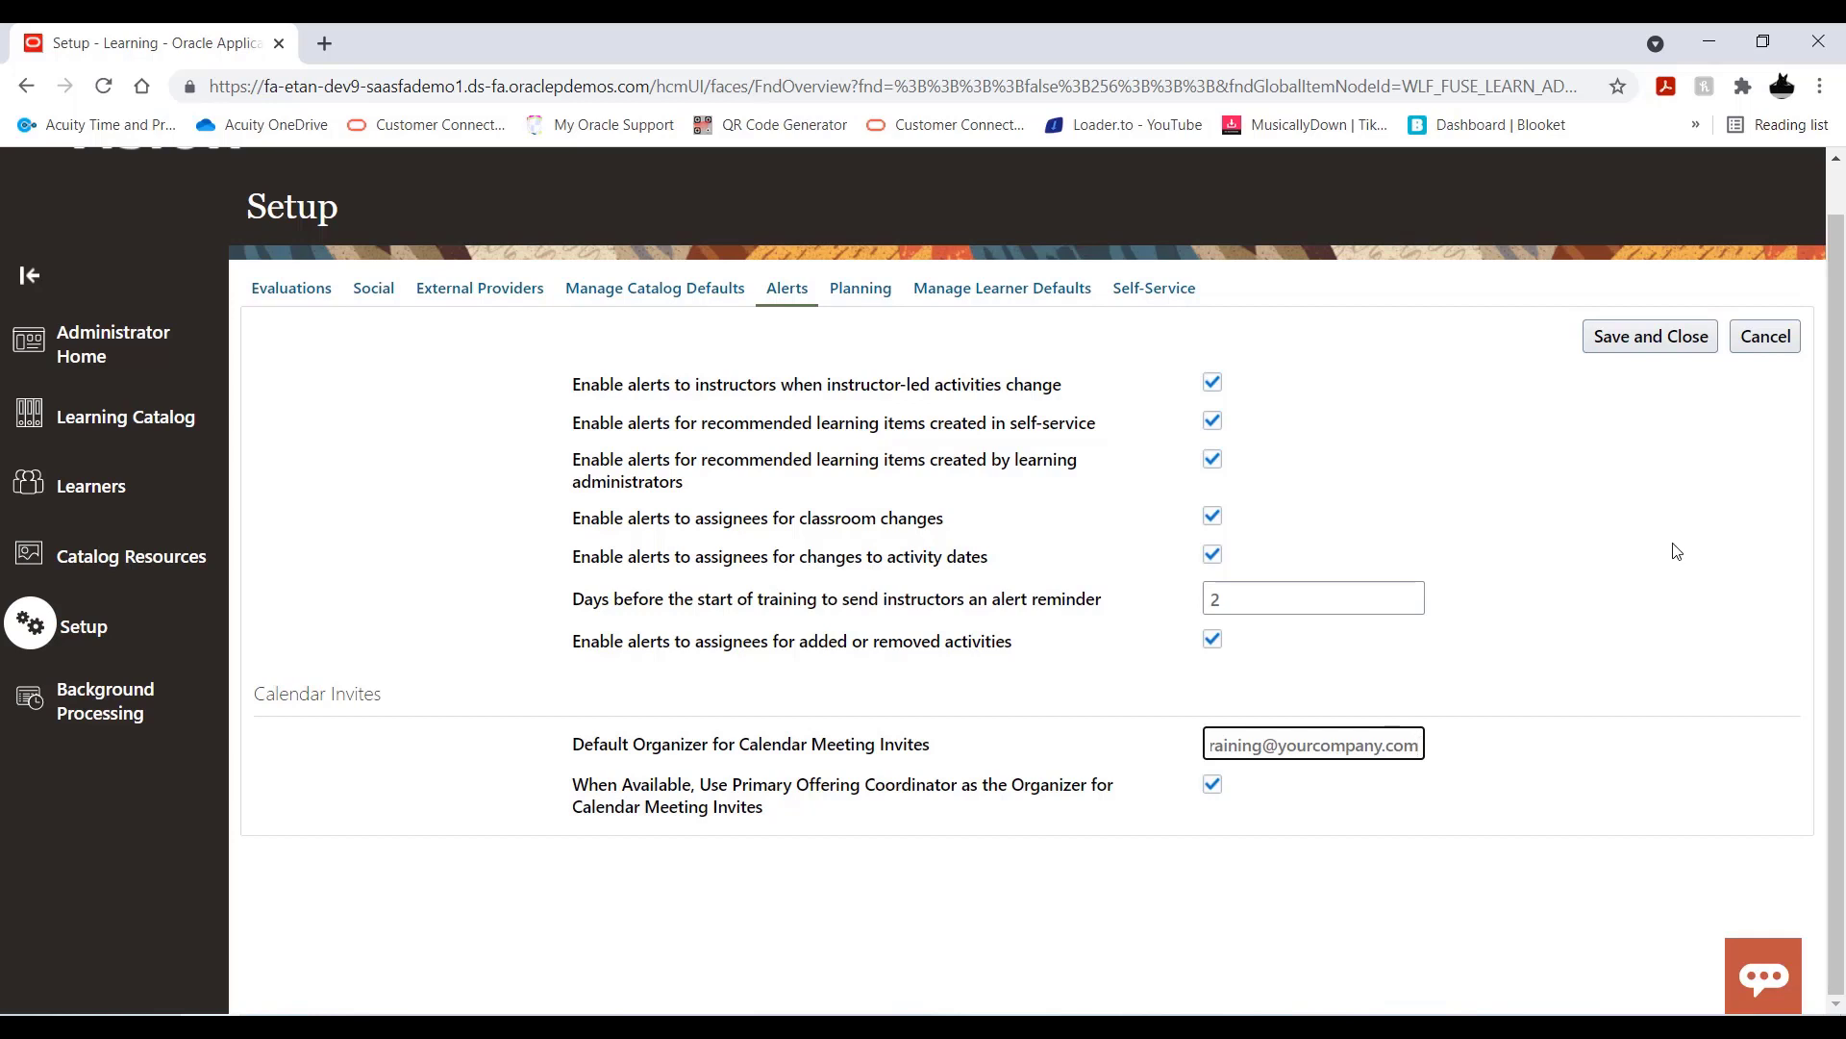
{"action": "left_click", "coordinate": [1663, 345]}
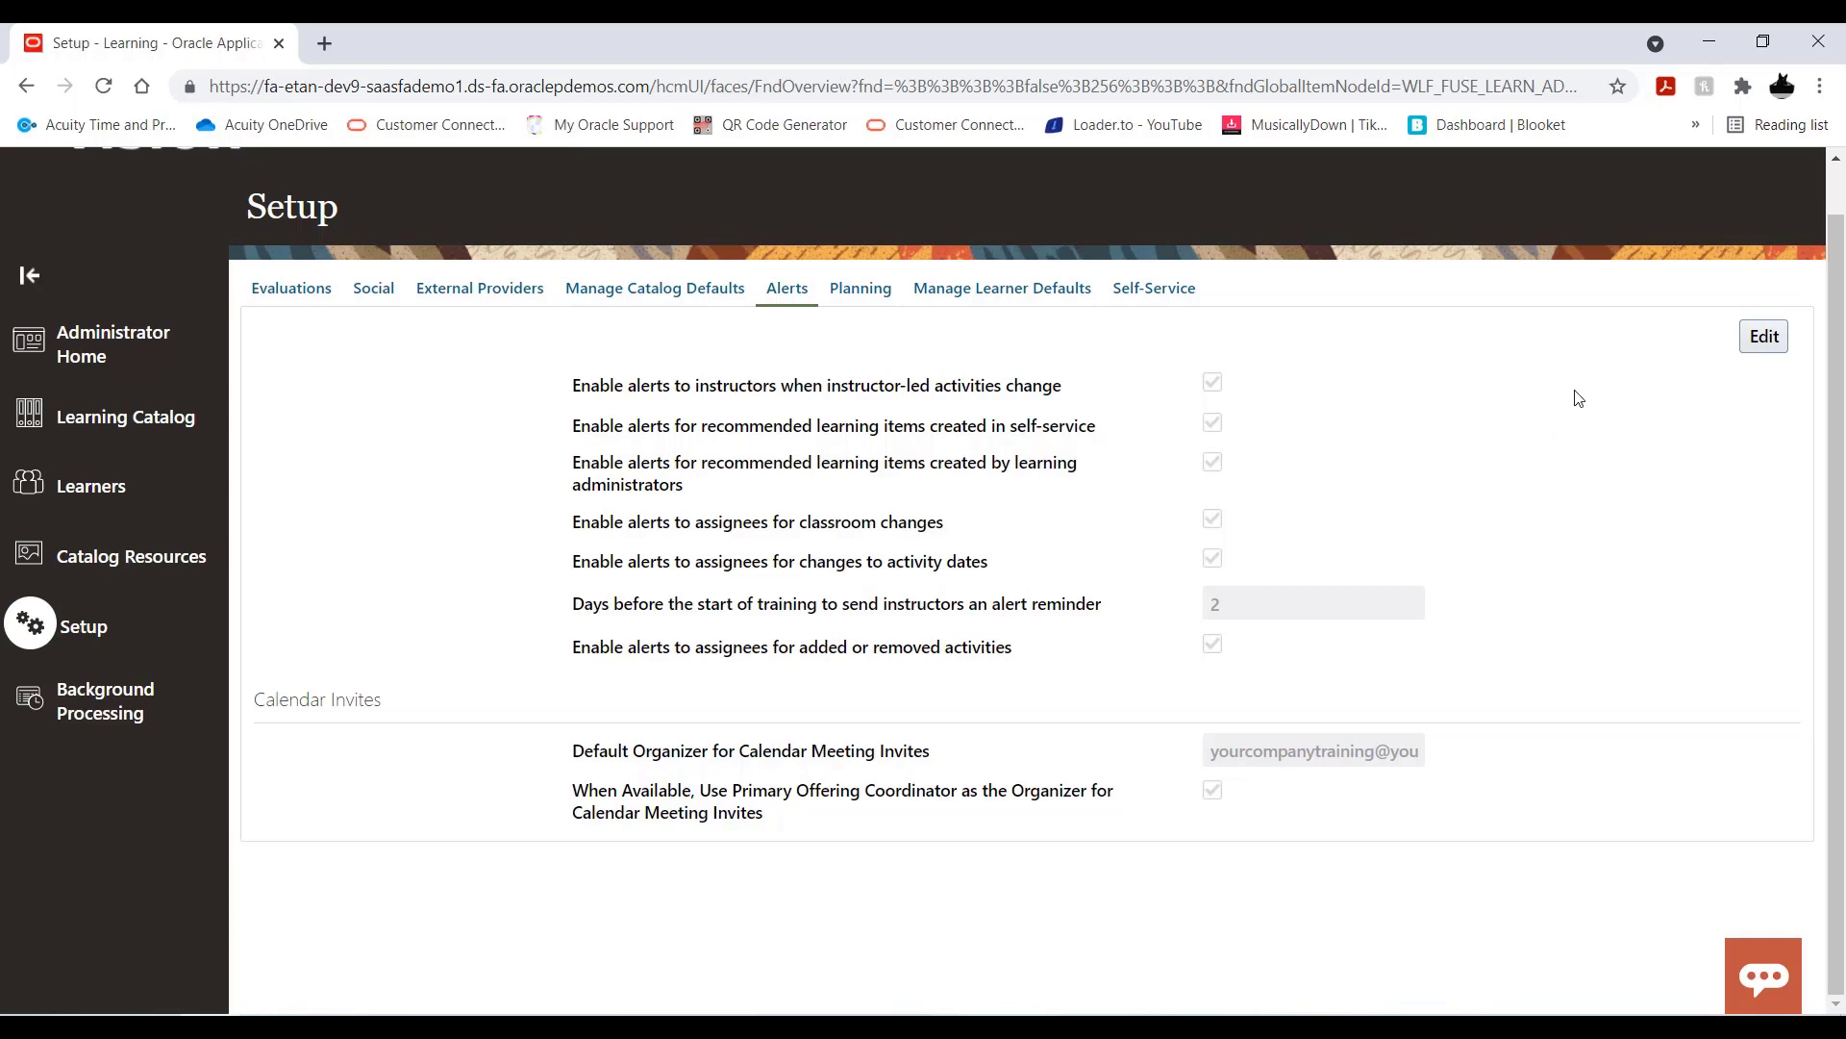
Step: Disable using the primary offering coordinator as organizer for calendar meeting invites, keeping the default organizer, and save the settings
{"action": "left_click", "coordinate": [1767, 338]}
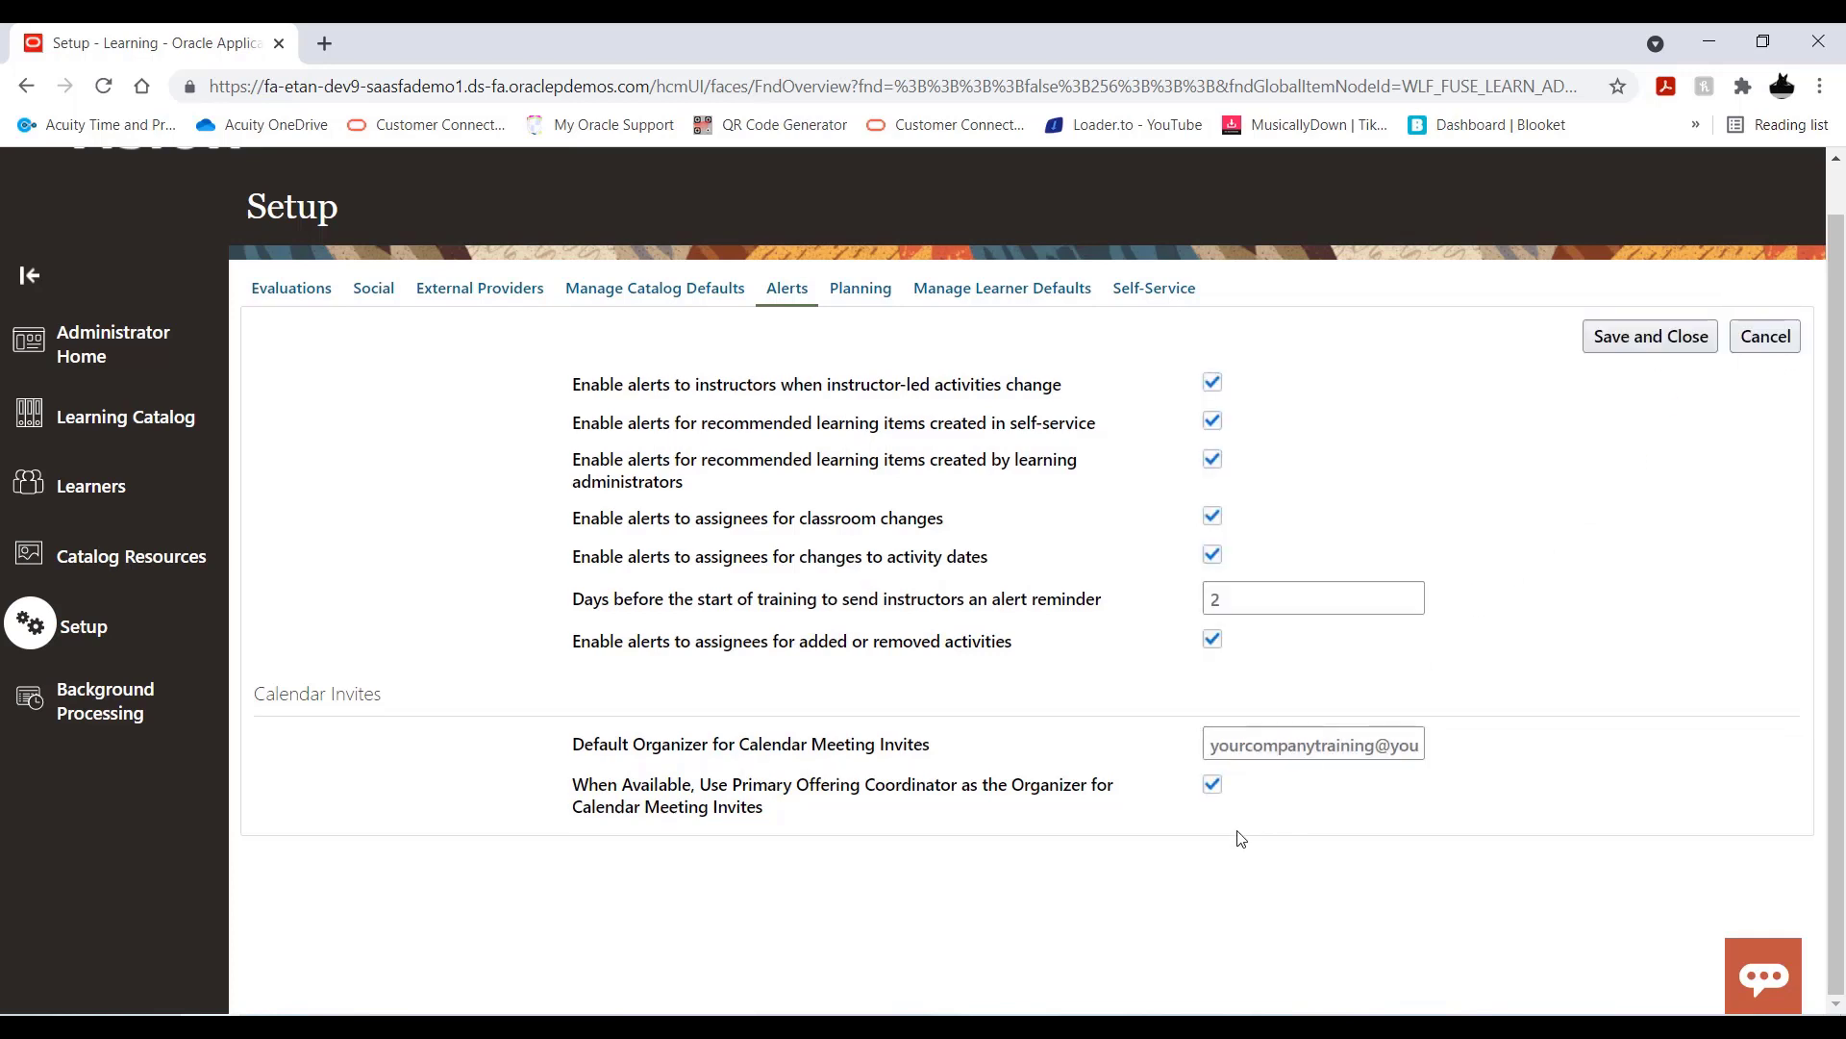
{"action": "left_click", "coordinate": [1212, 785]}
{"action": "triple_click", "coordinate": [1265, 747]}
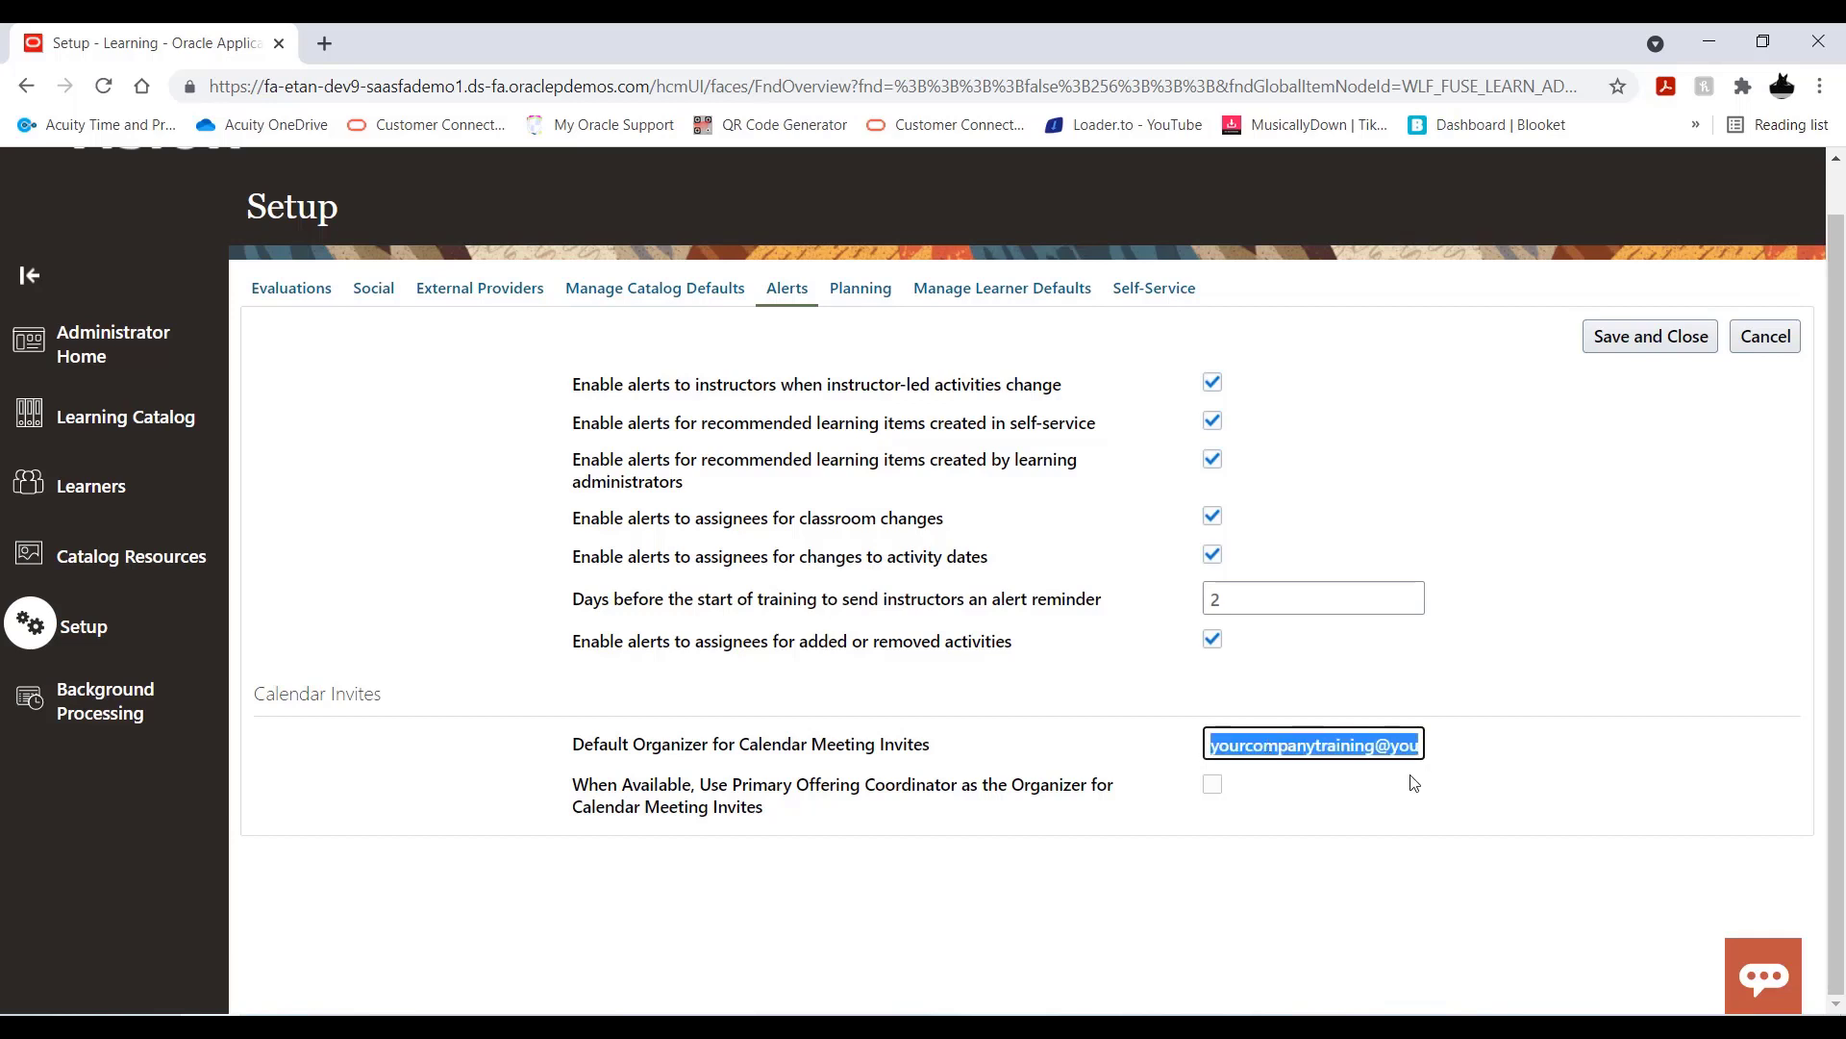
{"action": "left_click", "coordinate": [1295, 794]}
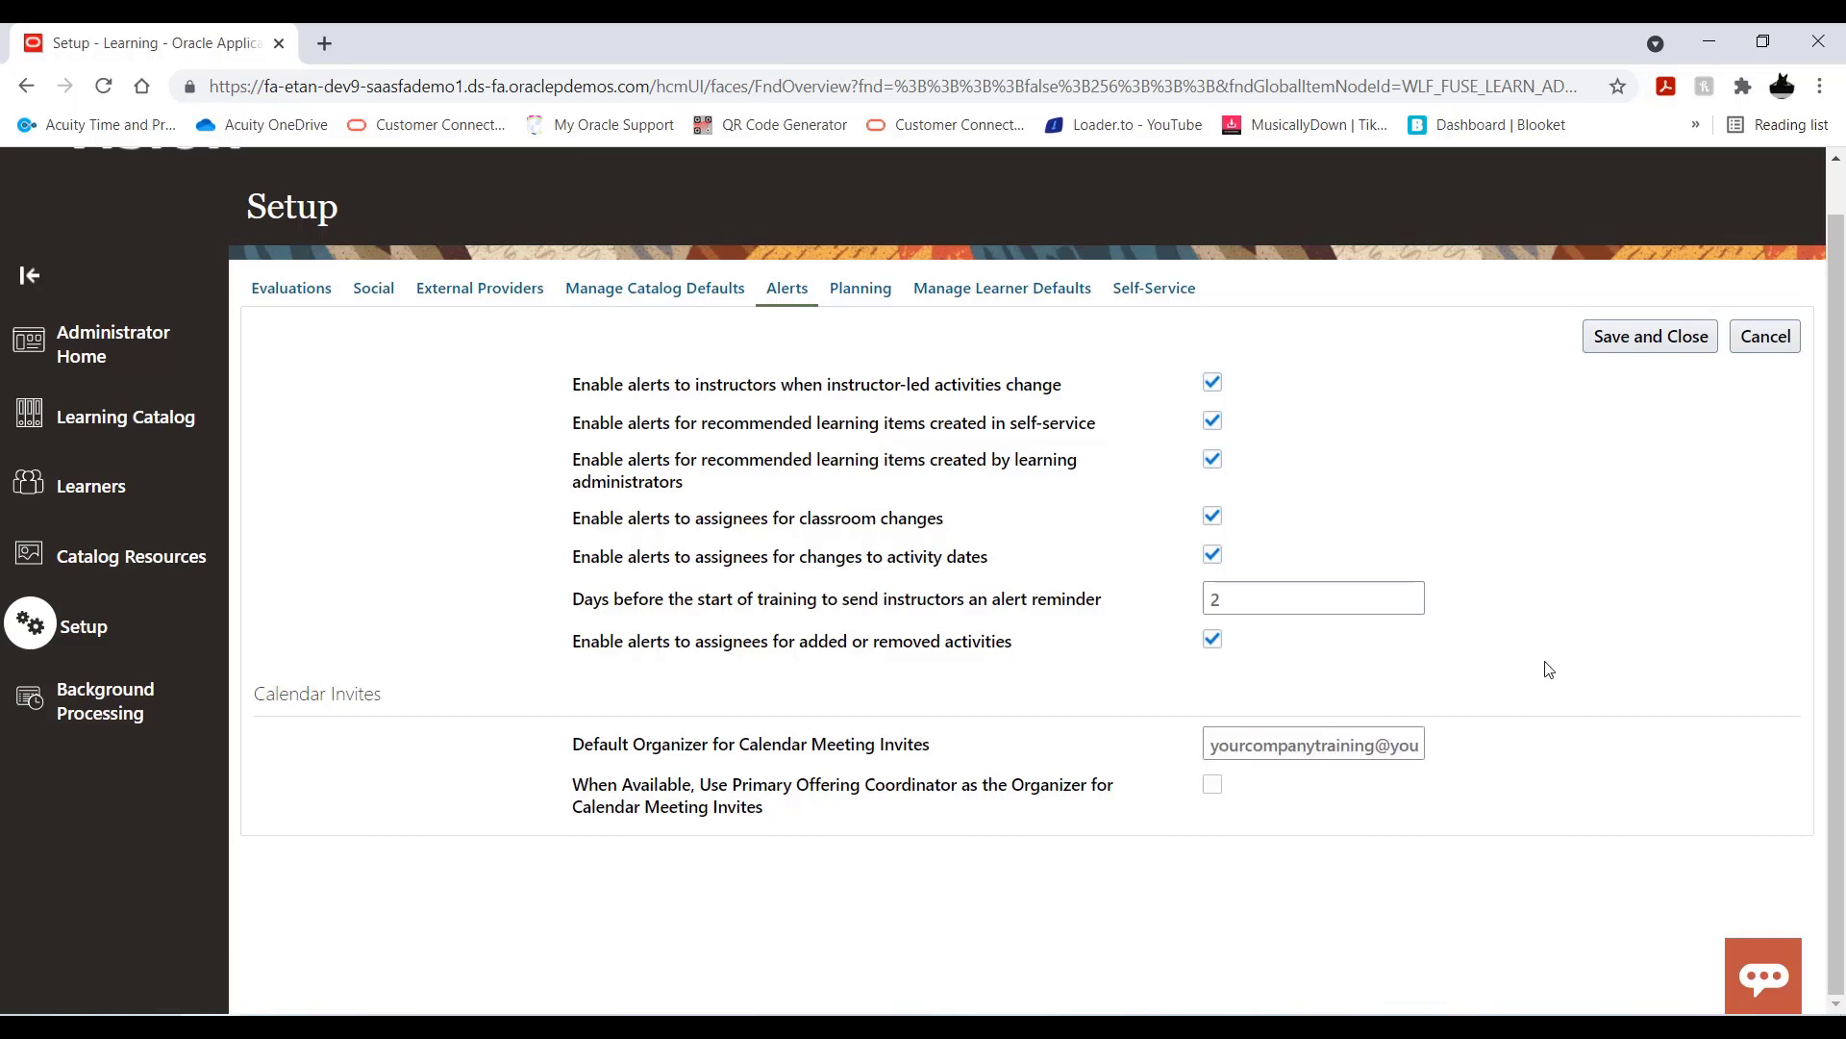
{"action": "left_click", "coordinate": [1650, 335]}
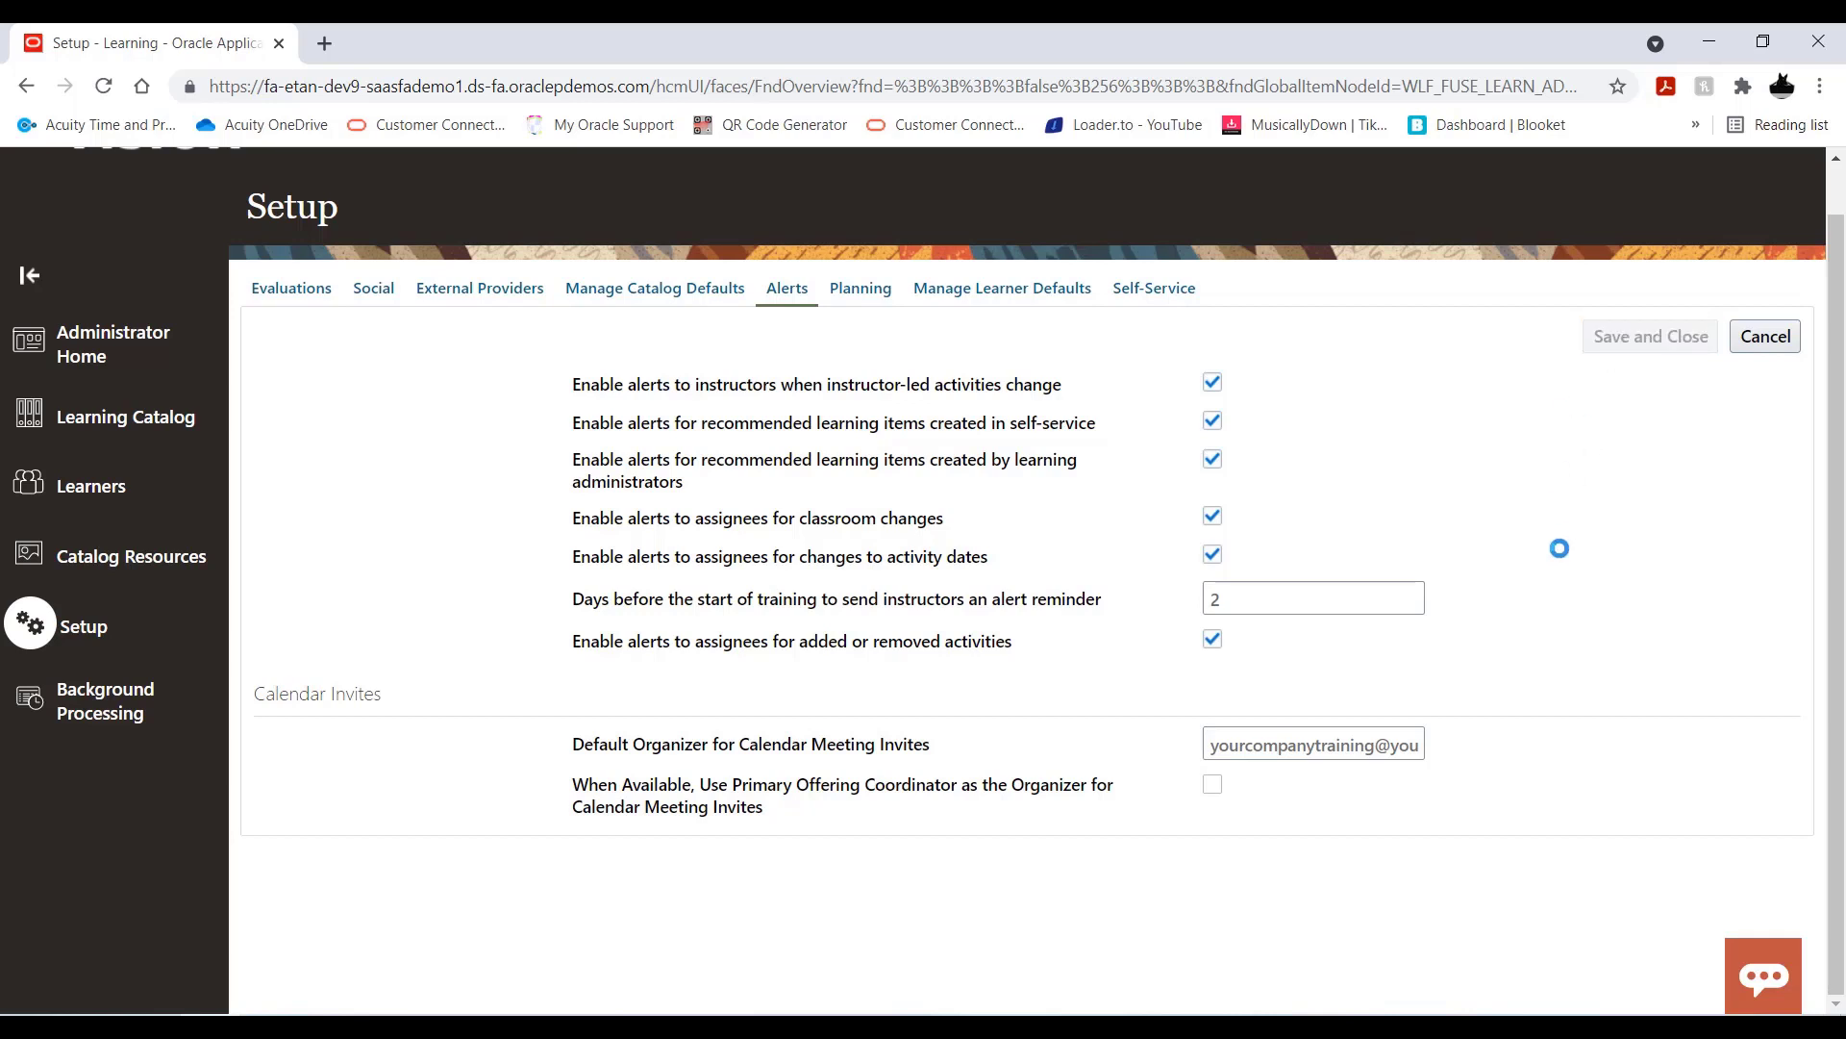